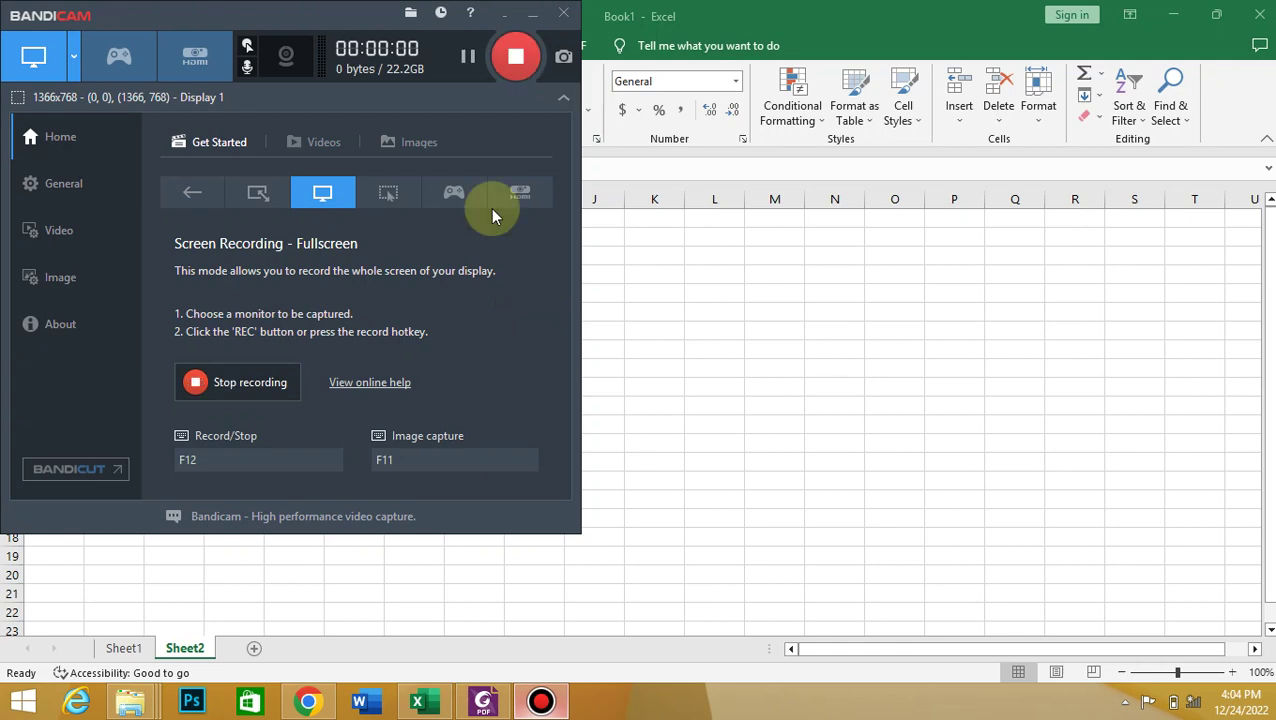
Browse the Insert, Page Layout and Formulas ribbon tabs, then return to Home
click(536, 20)
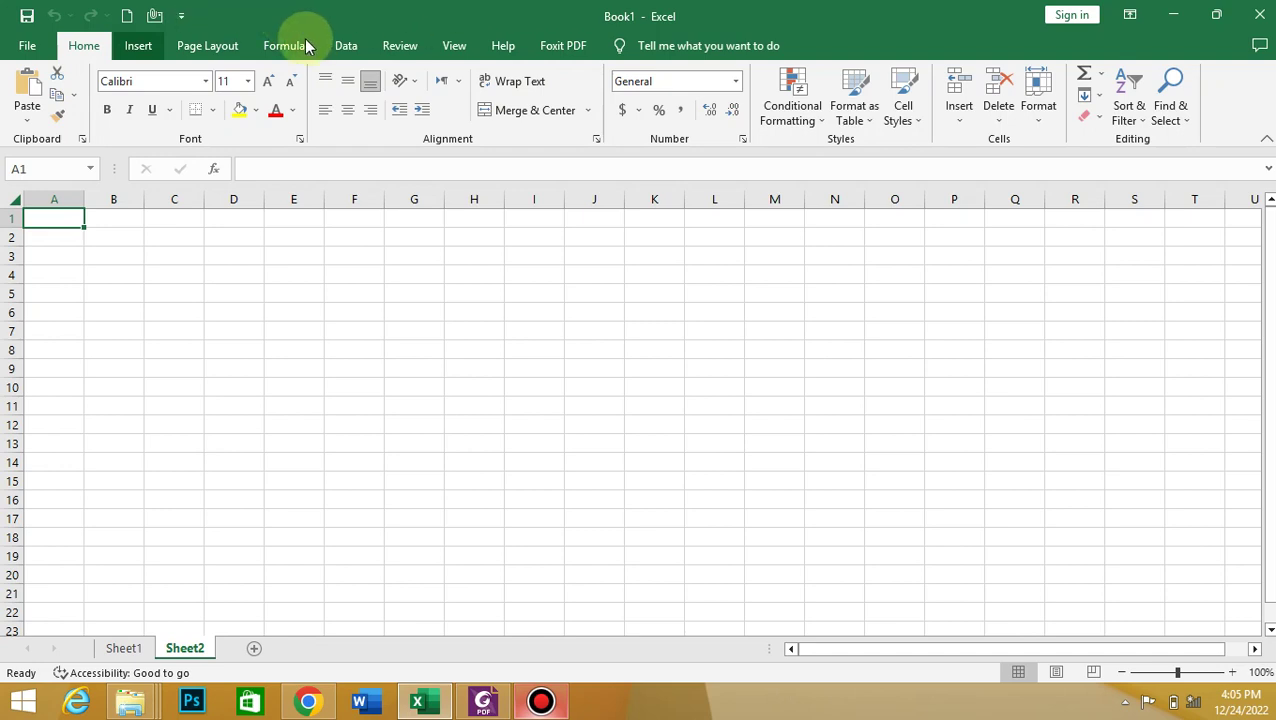
click(137, 47)
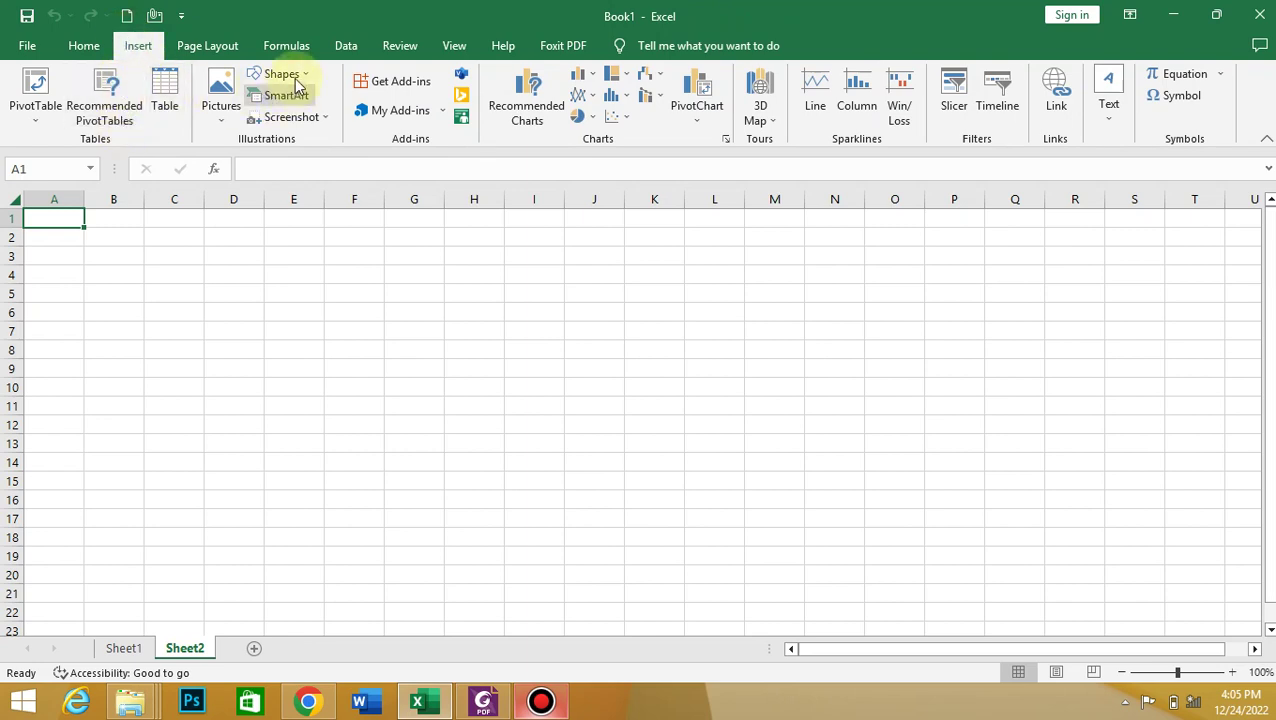
click(213, 50)
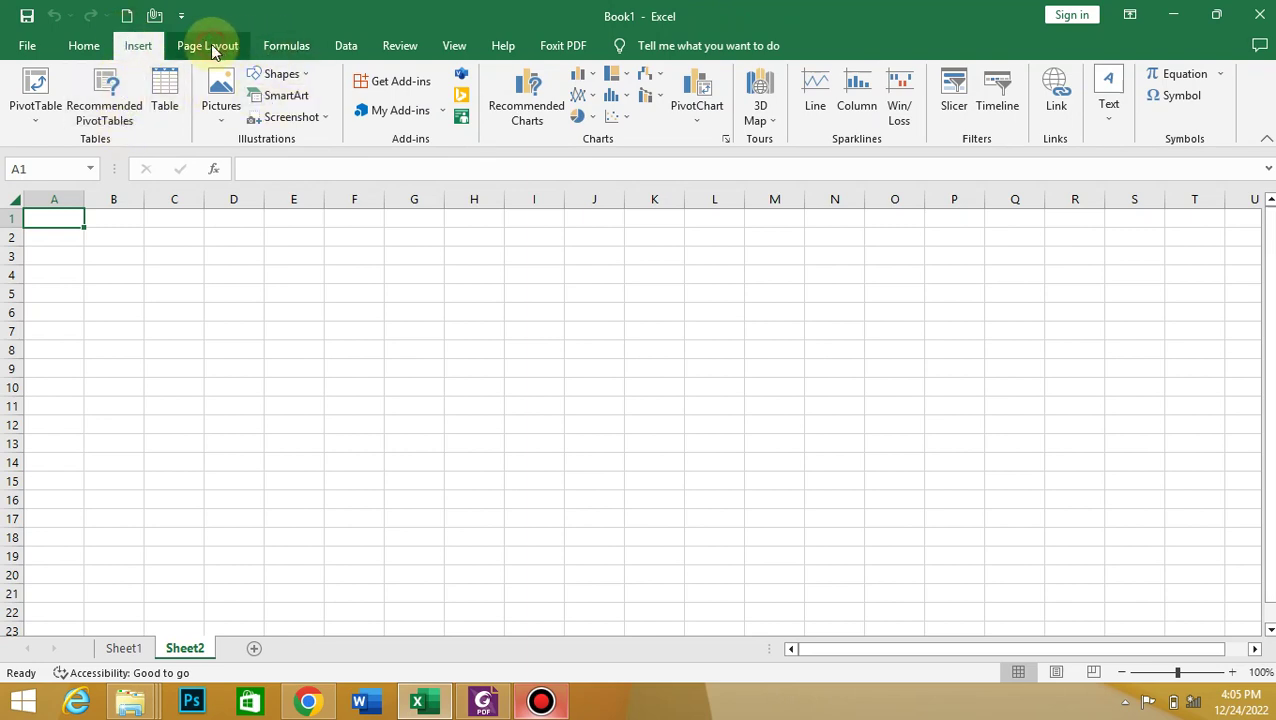
click(297, 50)
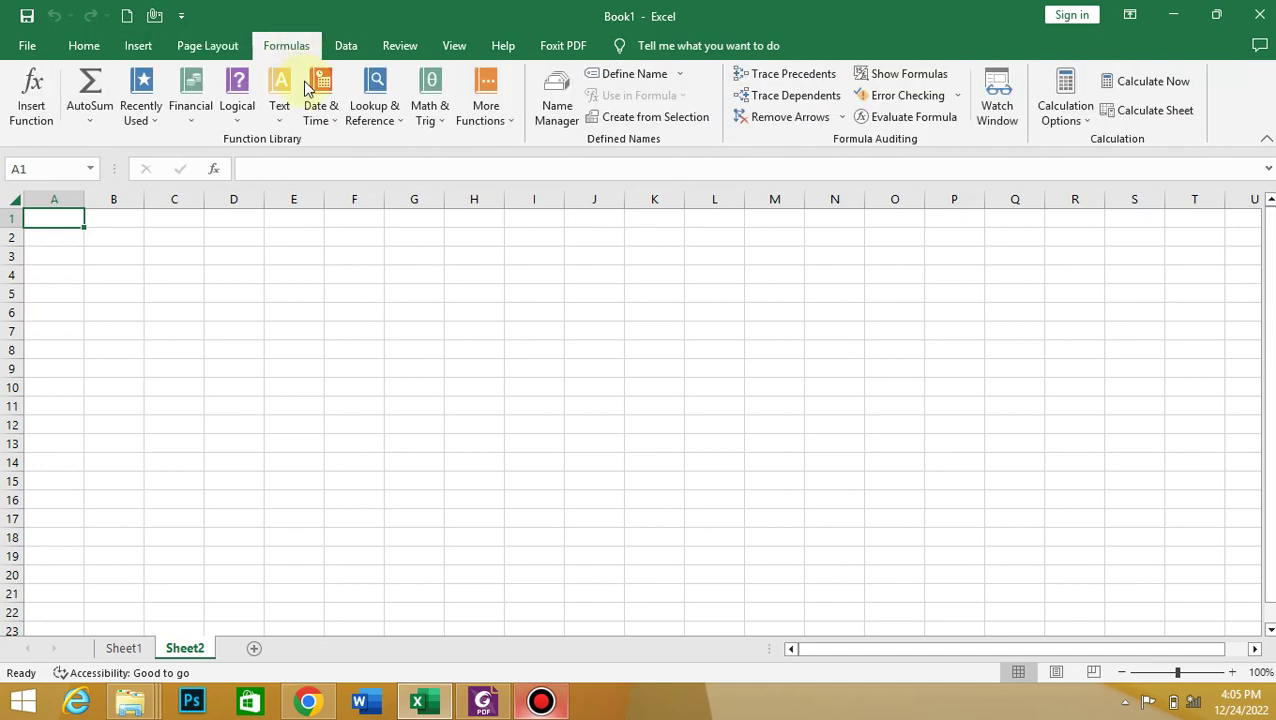
click(87, 46)
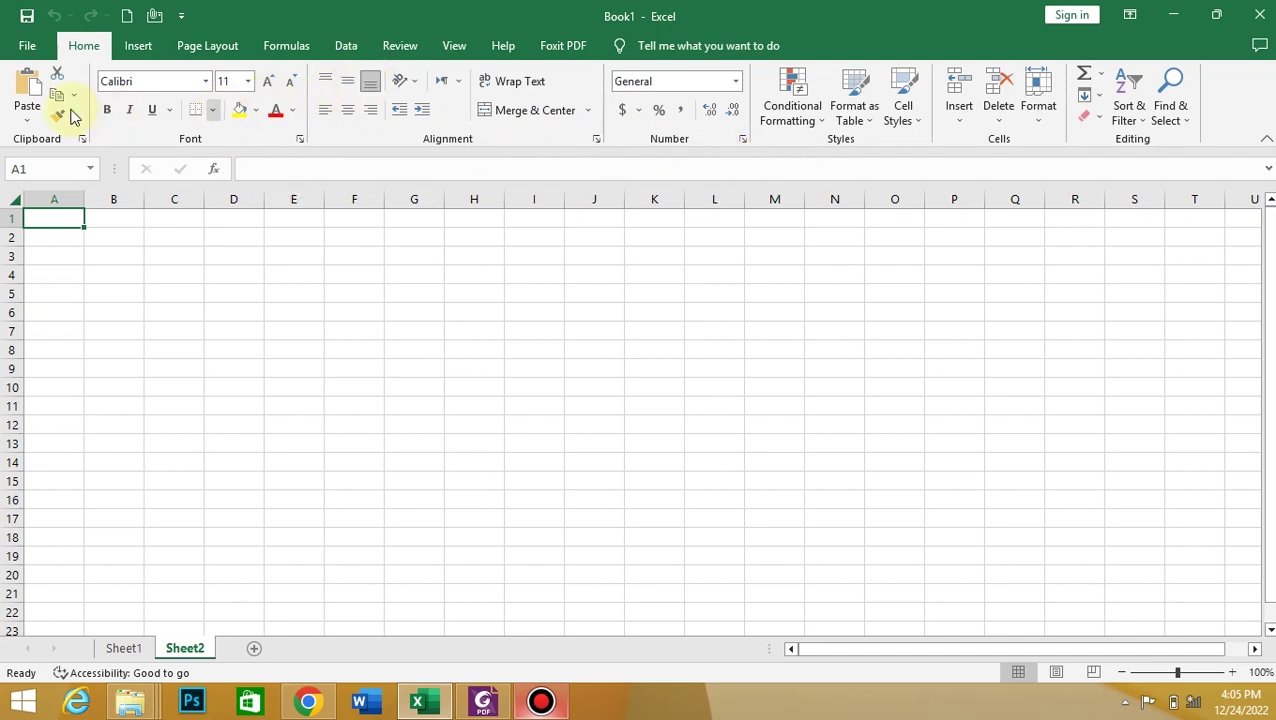
click(348, 118)
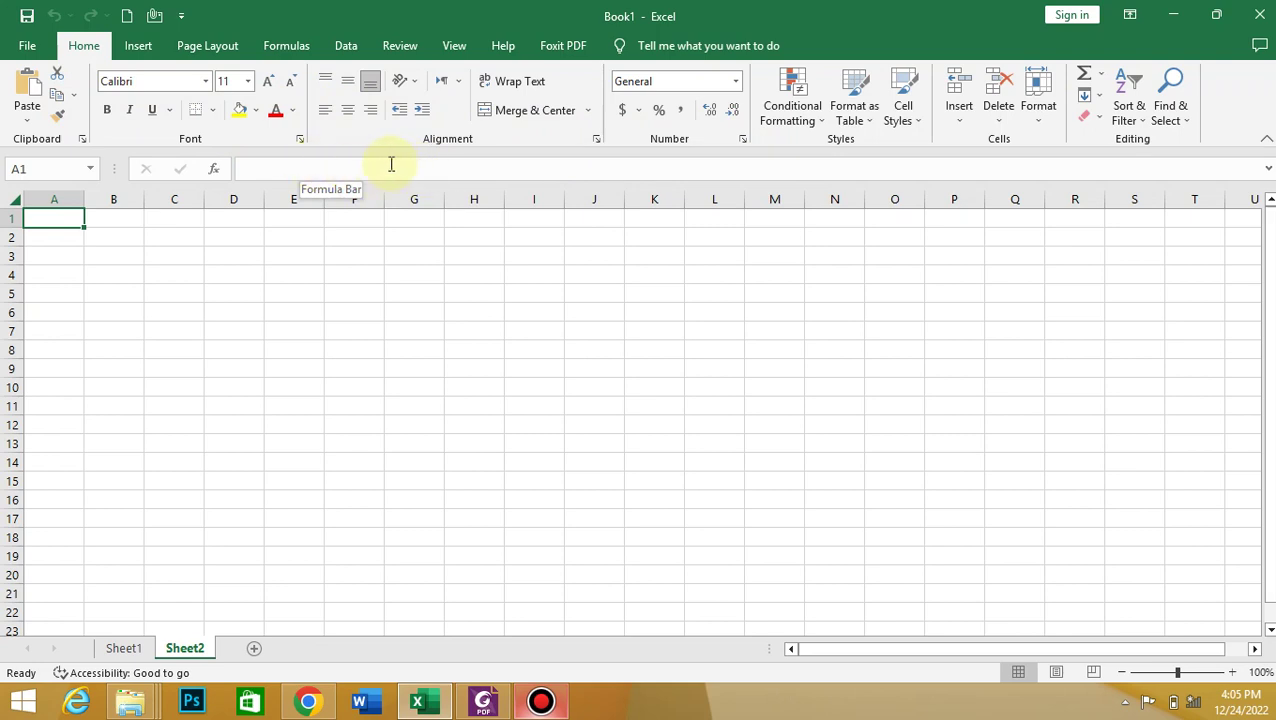
Put cell G3 into edit mode, then select the range B4:R20
click(405, 257)
key(F2)
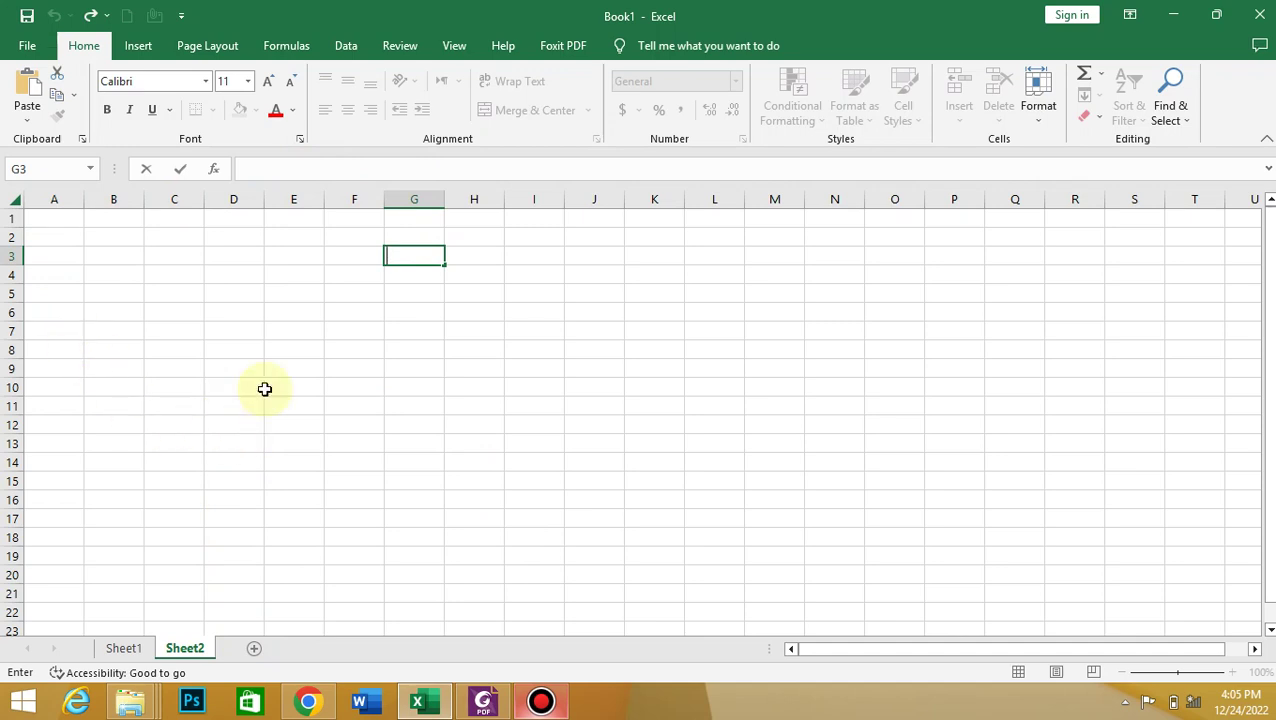
mouse_move(110, 281)
mouse_down()
mouse_move(1037, 542)
mouse_move(1077, 575)
mouse_up()
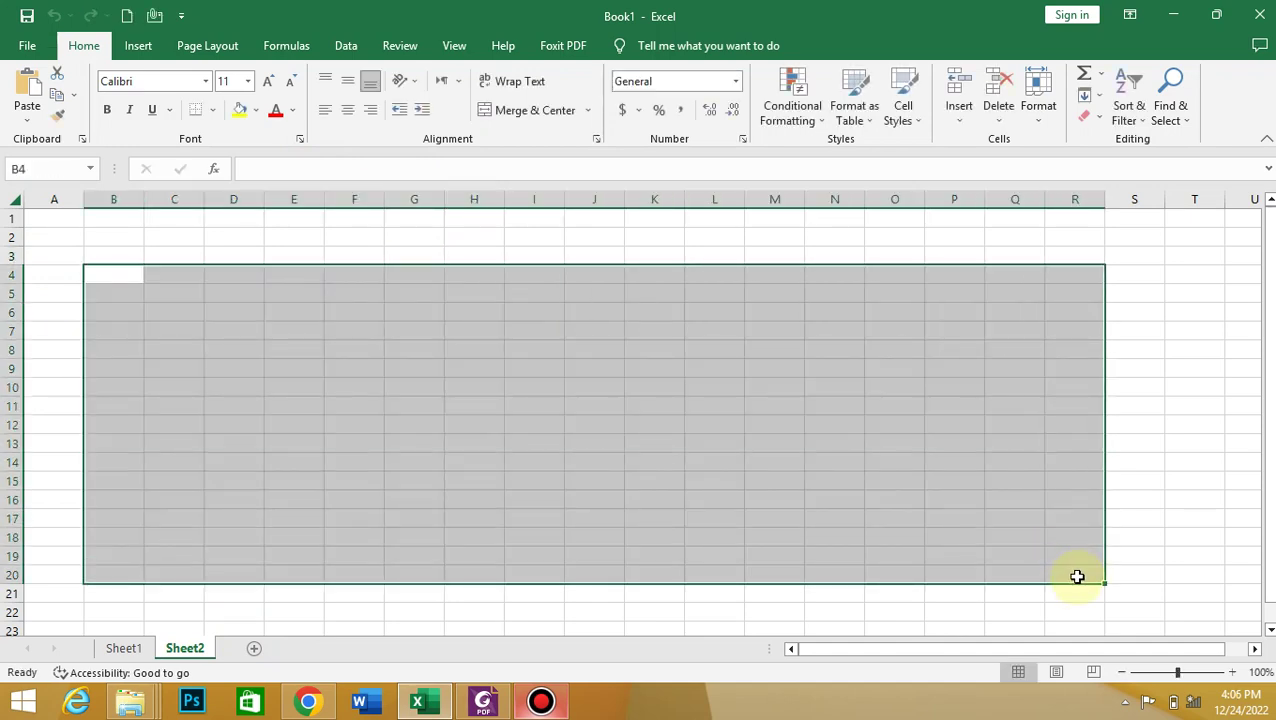
Switch between Sheet1 and Sheet2, then add a new Sheet3 after Sheet2
click(125, 648)
click(180, 648)
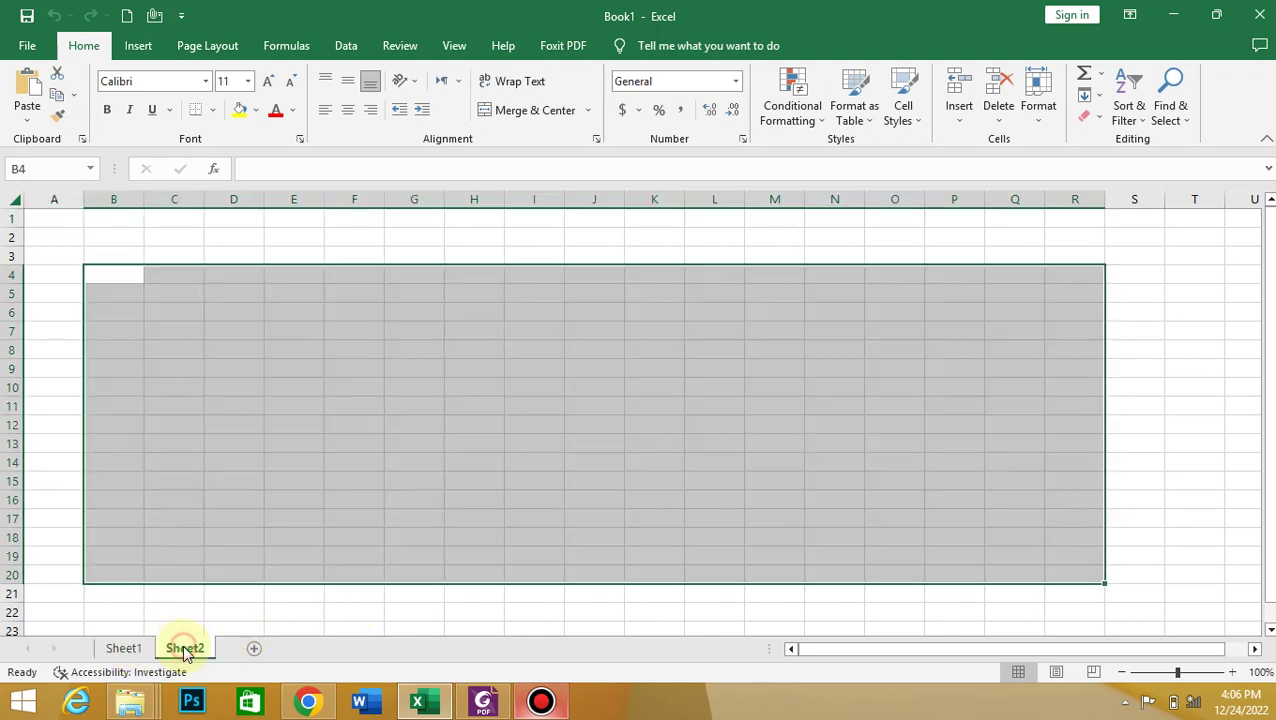
click(253, 646)
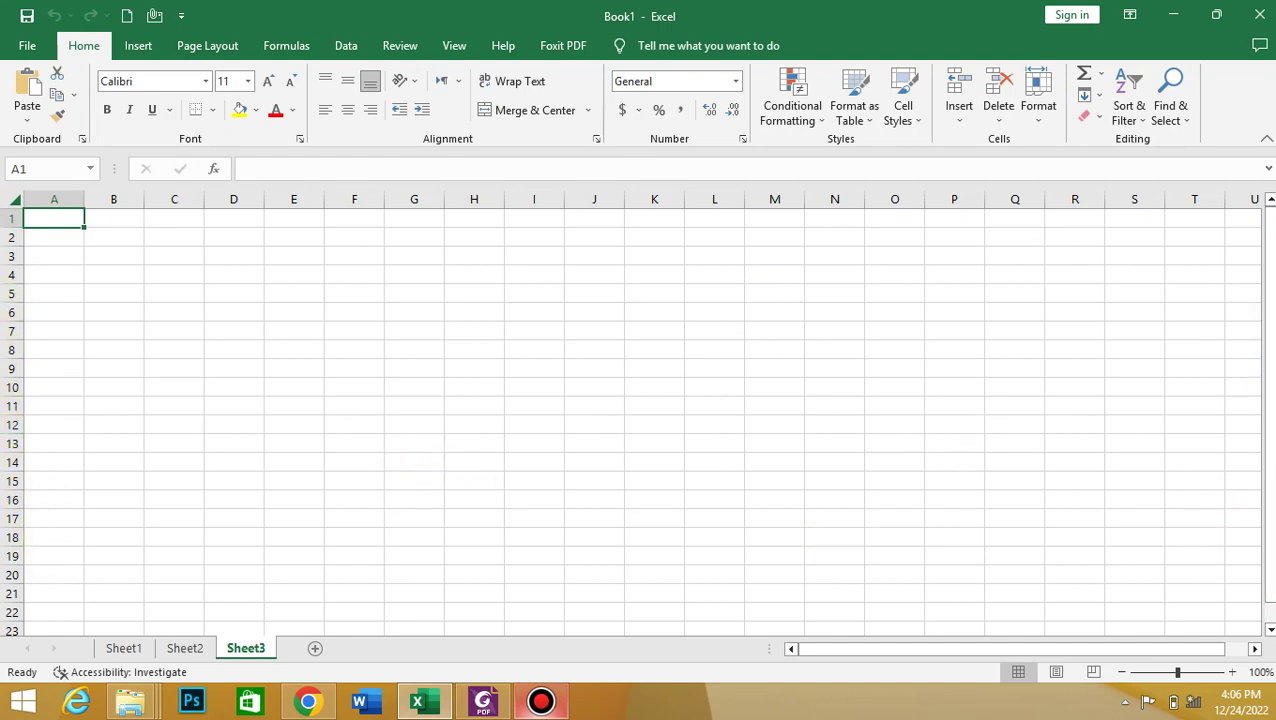
drag(1270, 585, 1270, 600)
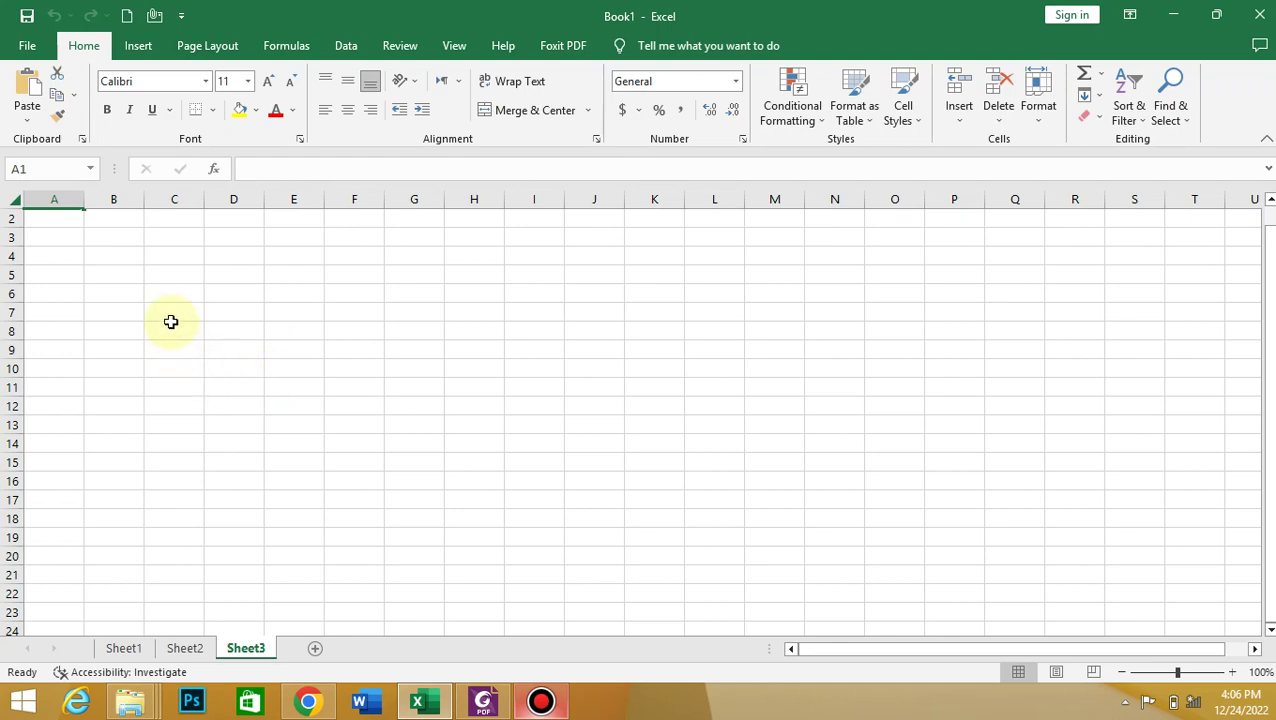
Open abdul result sheet.xlsx from the recent workbooks list and select cell P6
click(28, 47)
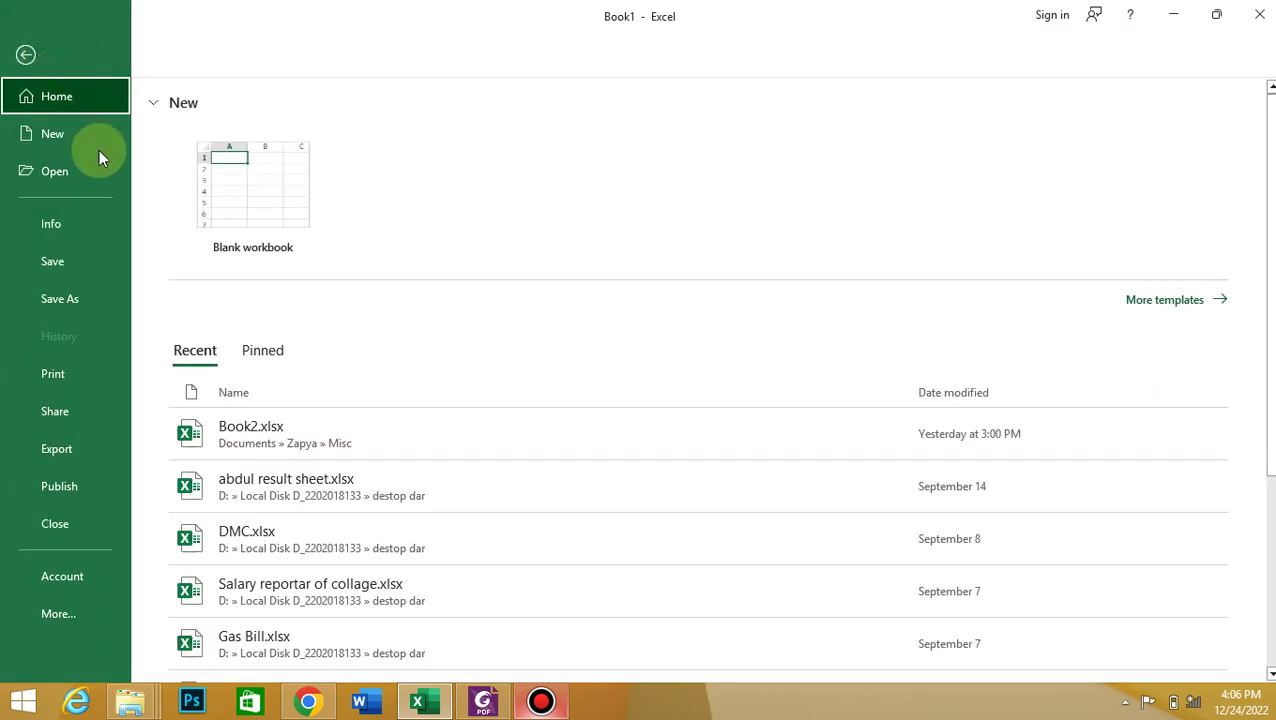
click(58, 138)
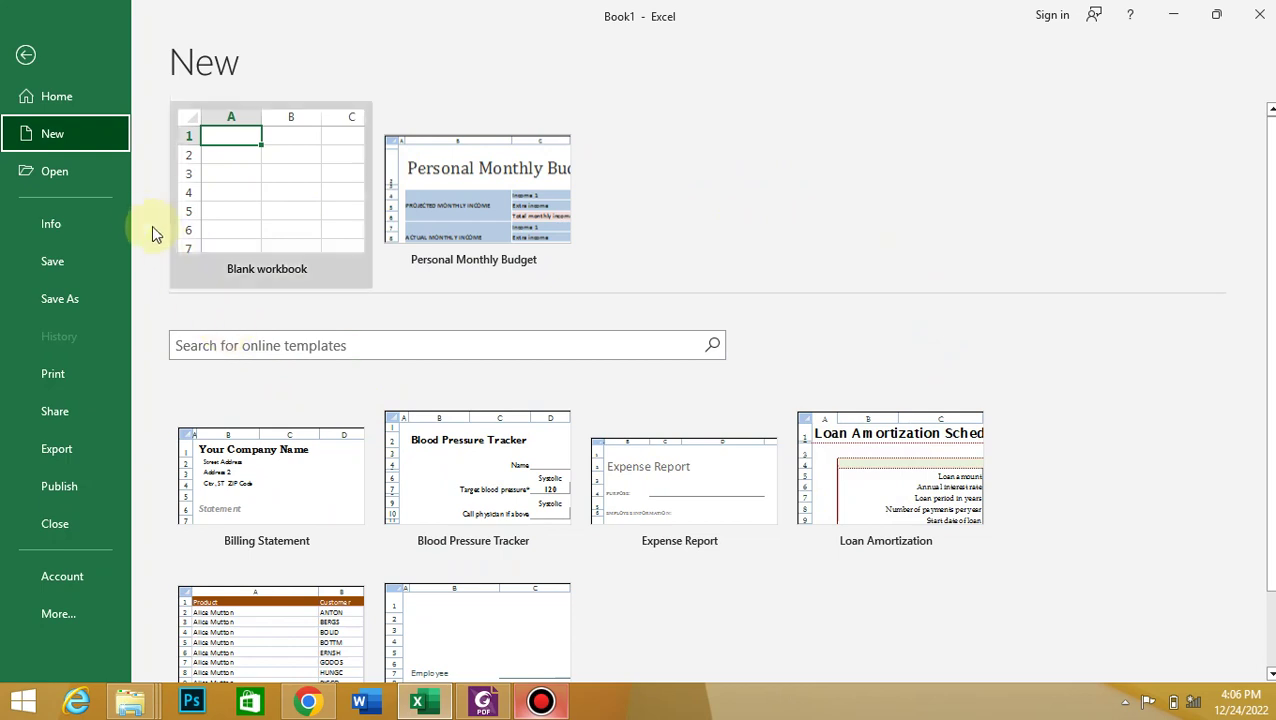
click(69, 177)
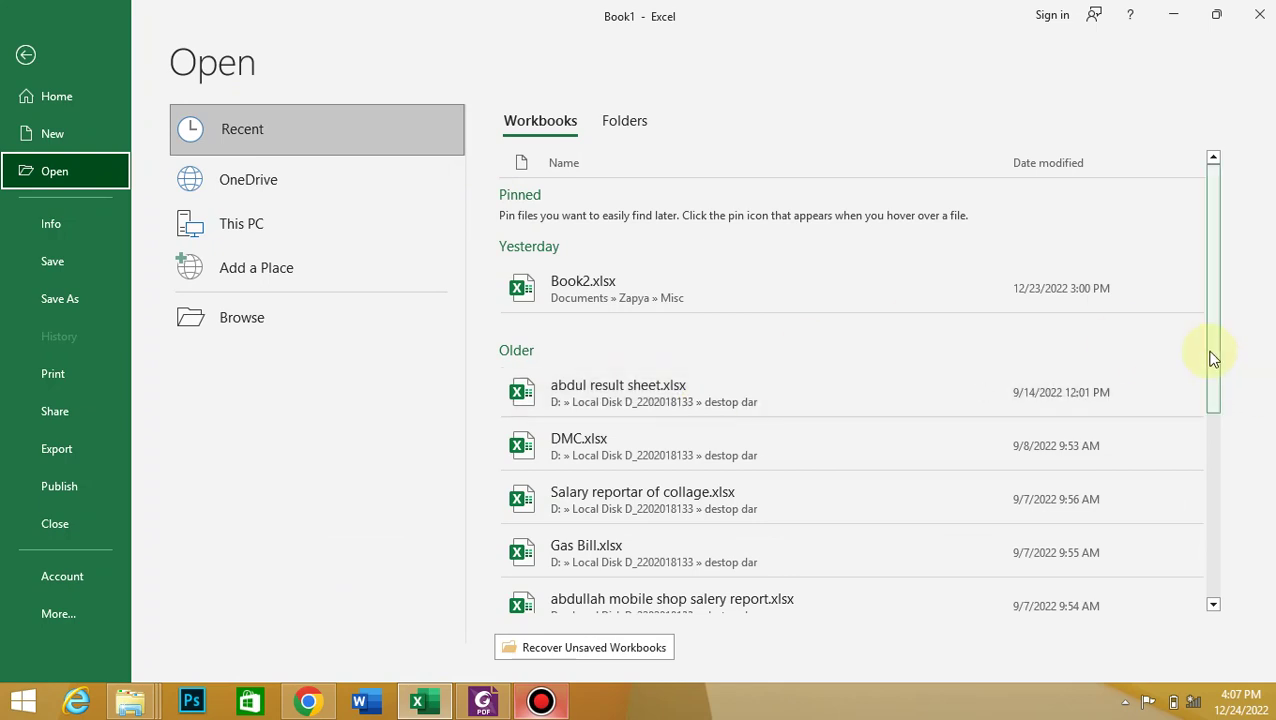
drag(1212, 352, 1230, 441)
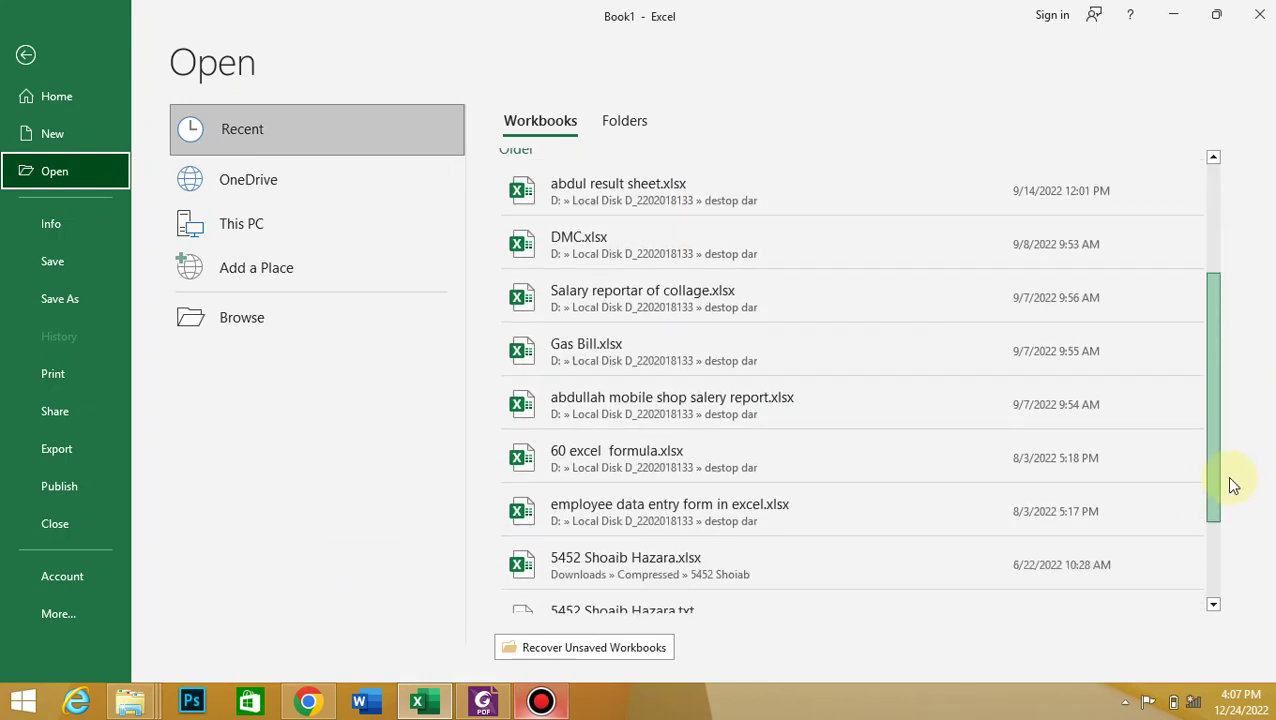
drag(1230, 441, 1226, 385)
scroll(1218, 370, up, 3)
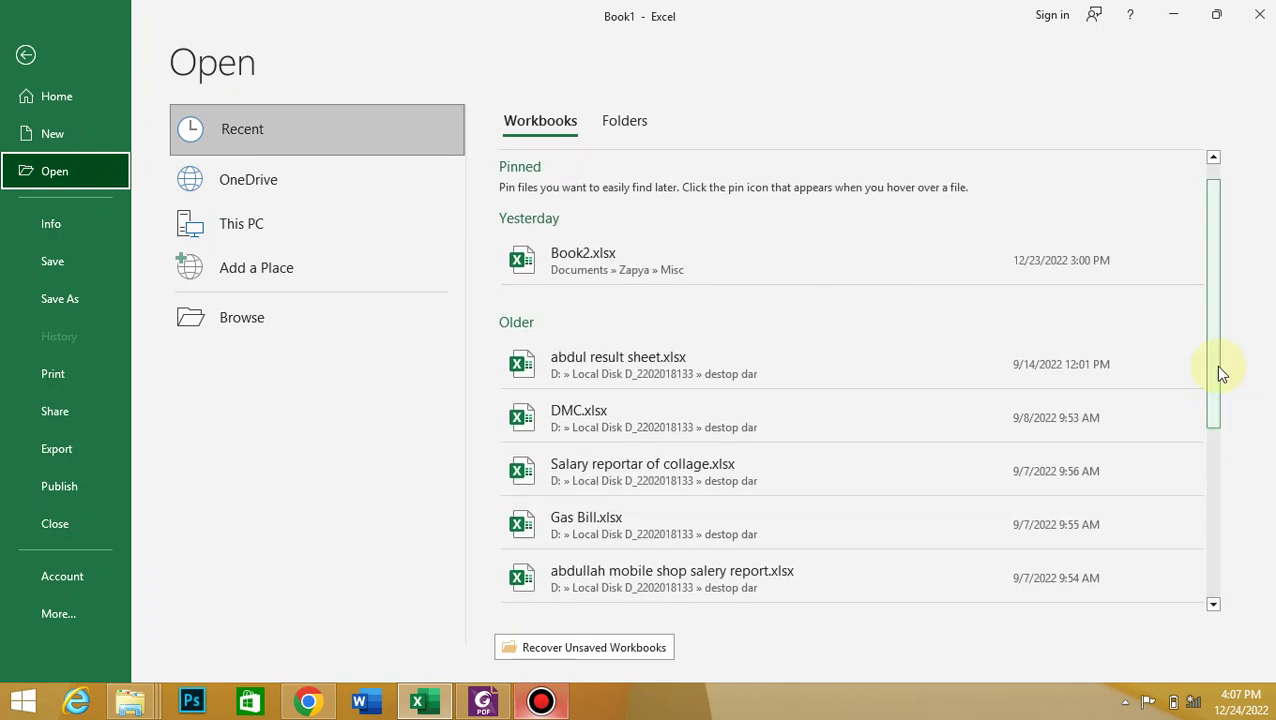
click(646, 385)
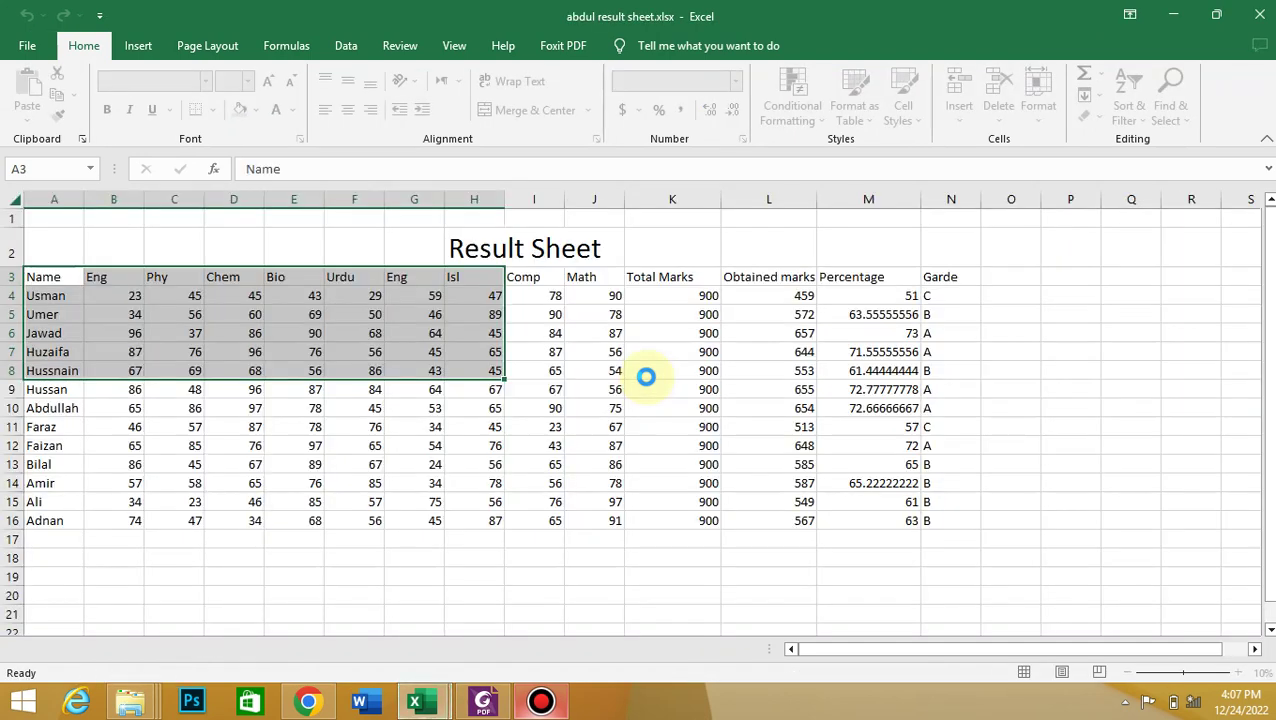
click(1076, 338)
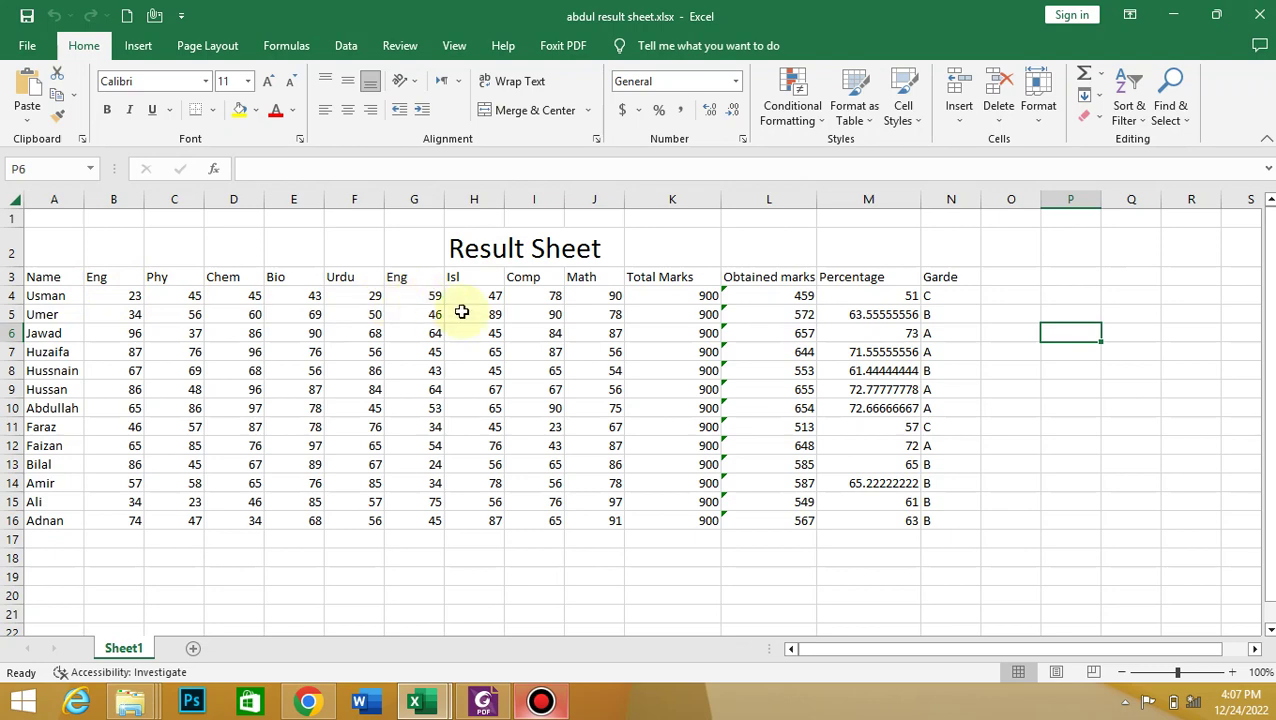
Encrypt abdul result sheet.xlsx with a password, entering and confirming it
click(31, 46)
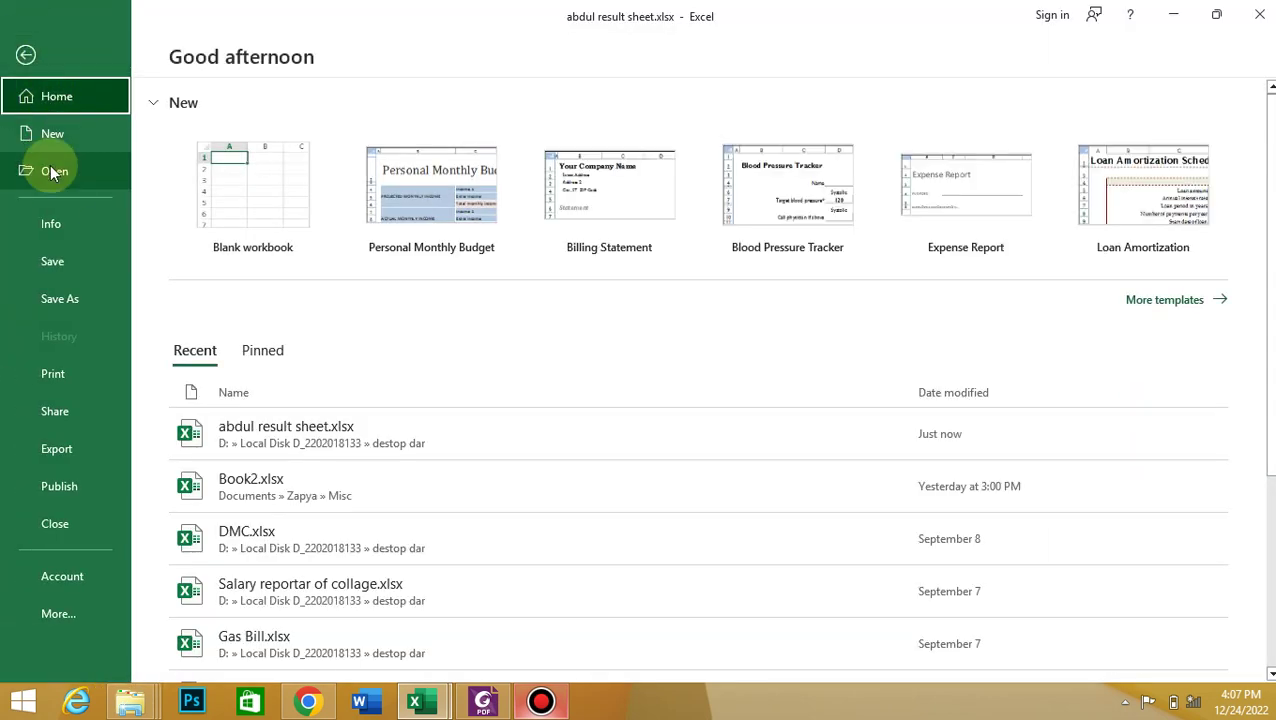
click(65, 230)
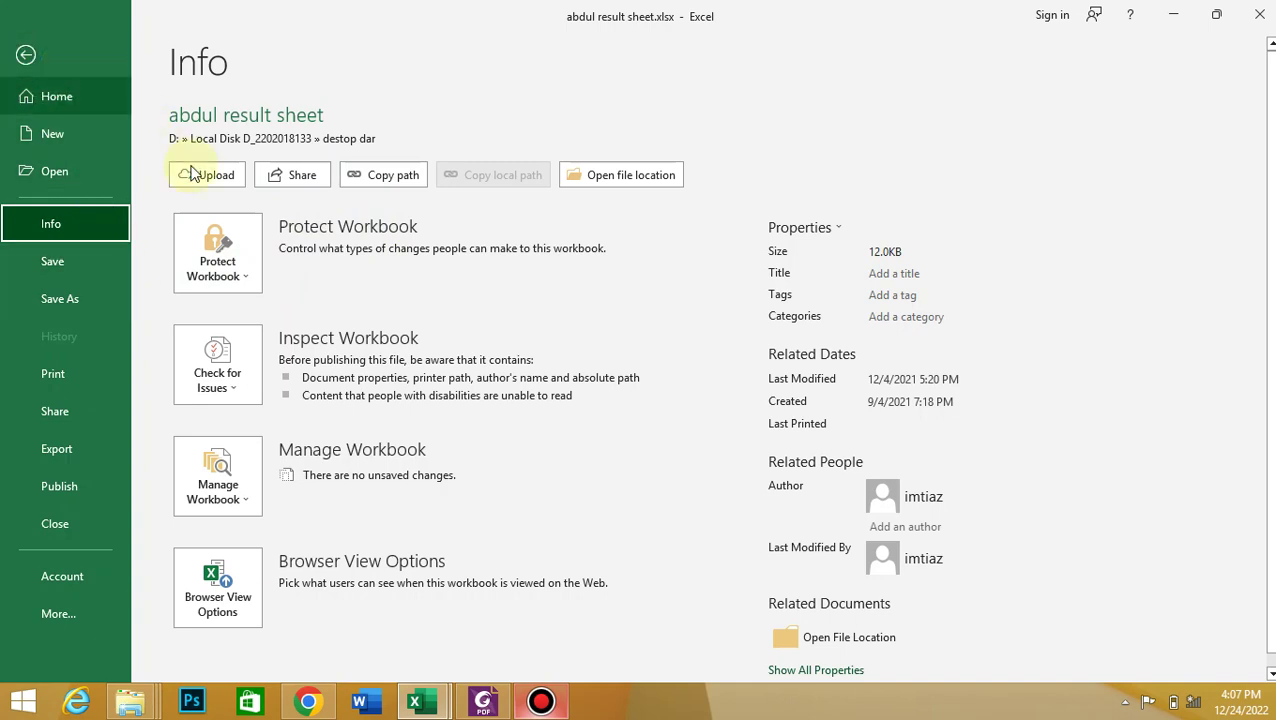
click(248, 274)
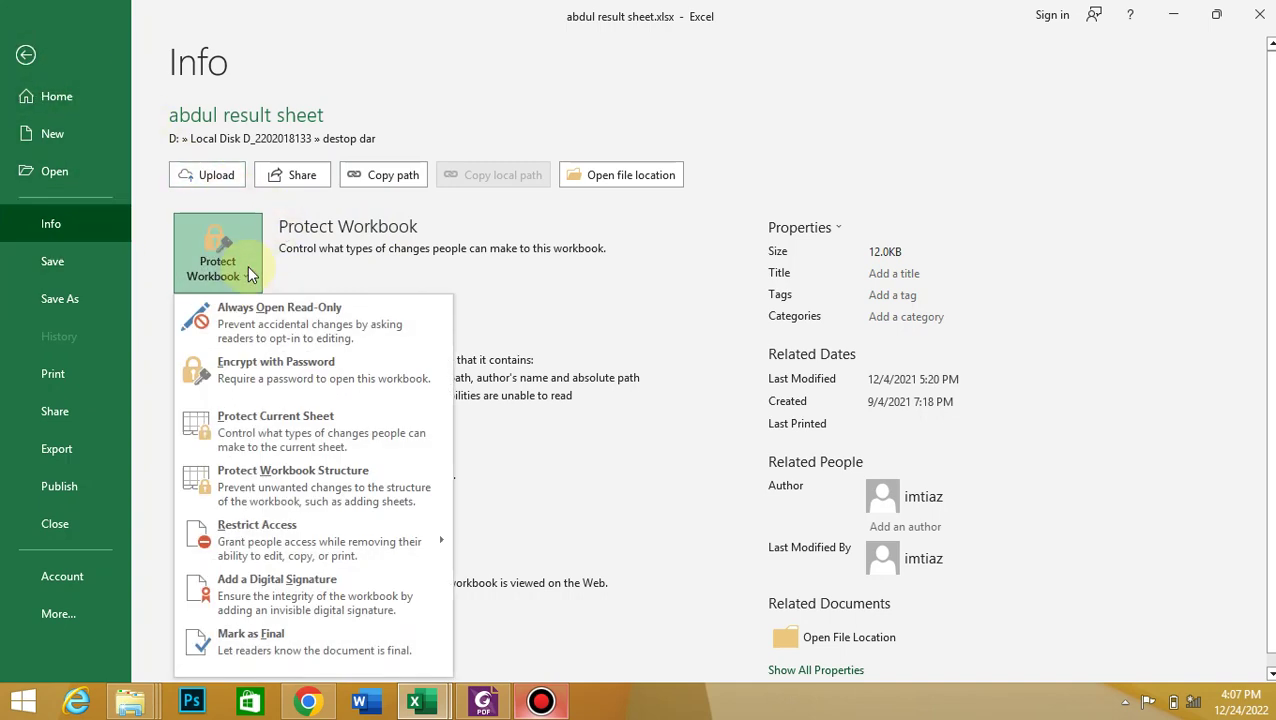
click(305, 365)
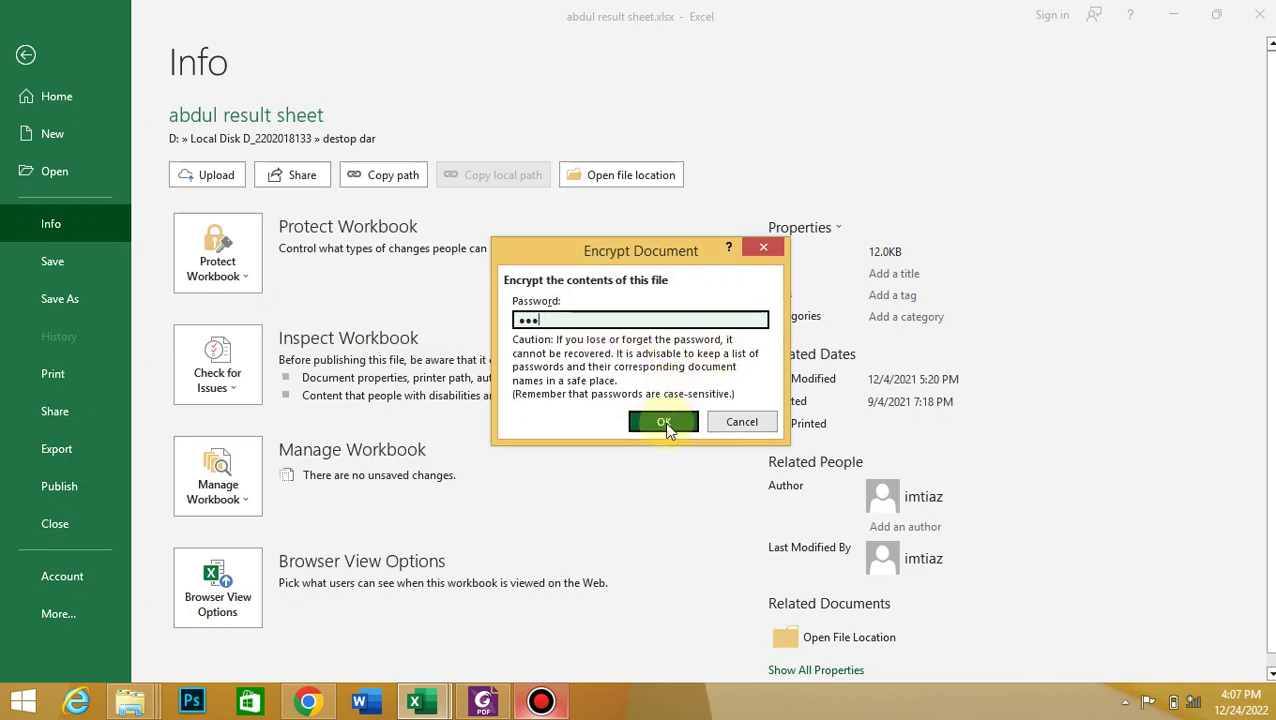
click(665, 423)
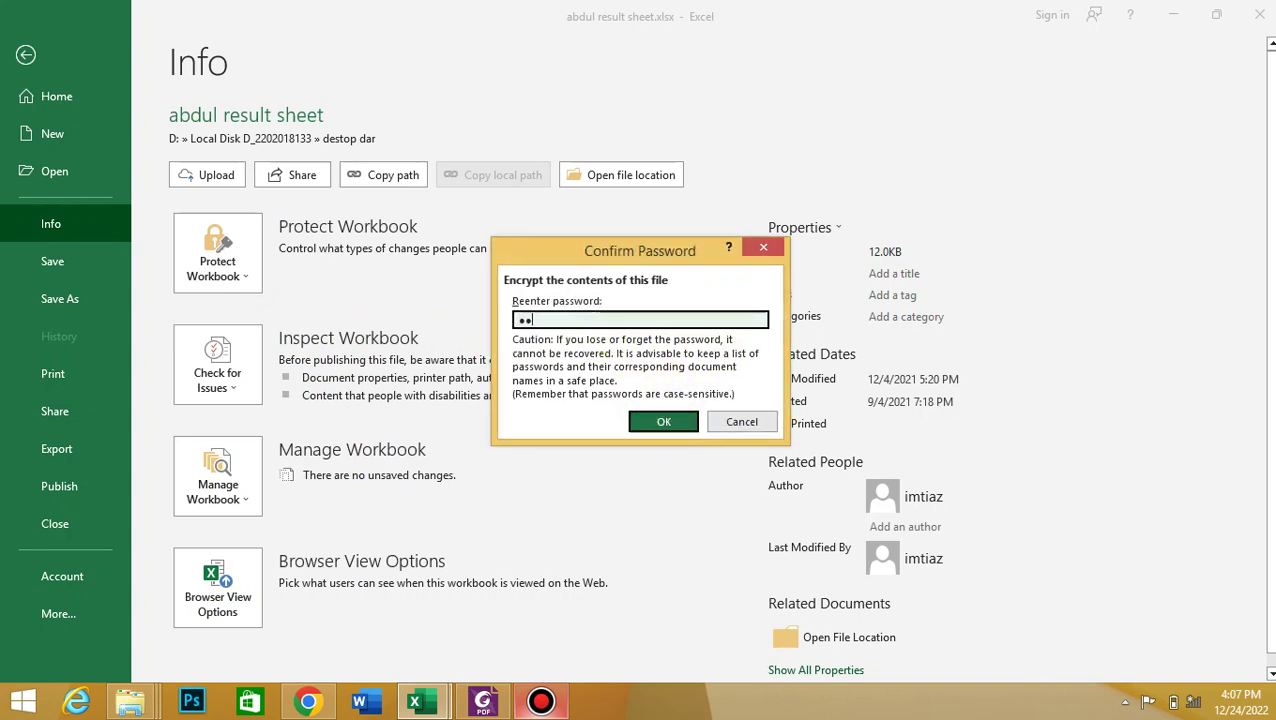
click(668, 423)
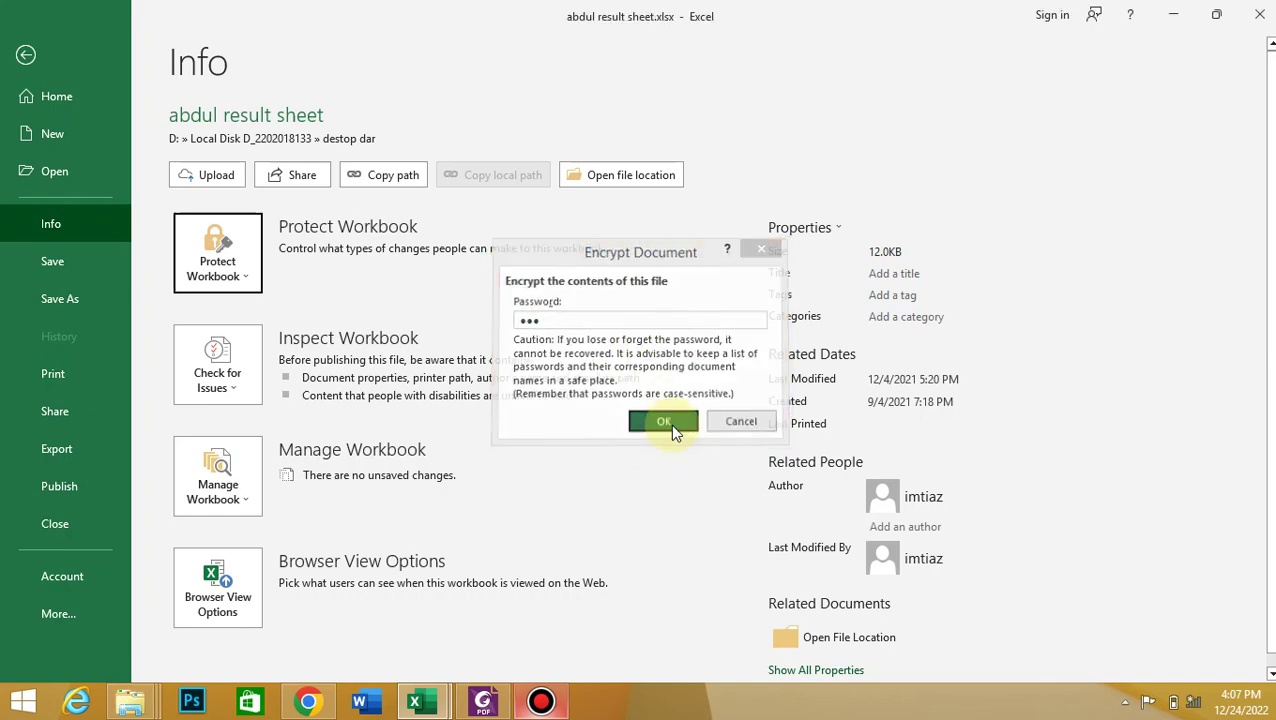
click(25, 55)
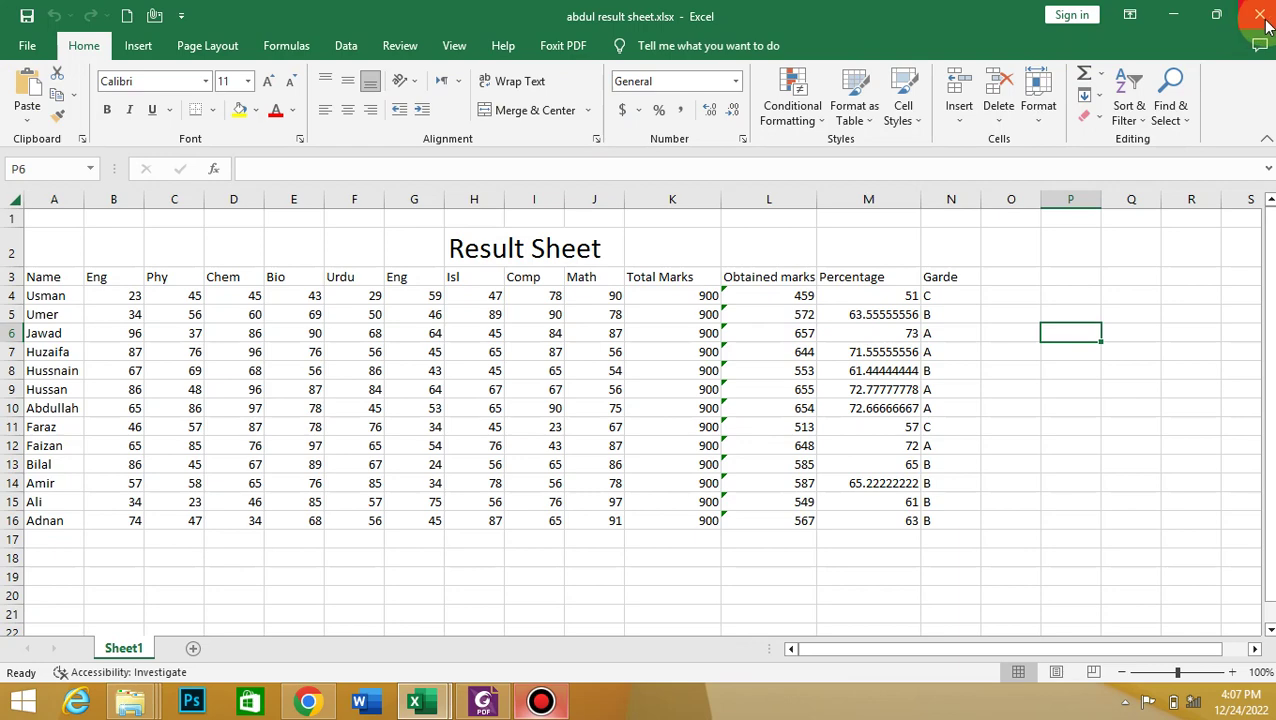
Save and close abdul result sheet.xlsx, then reopen it by entering its password
click(1262, 16)
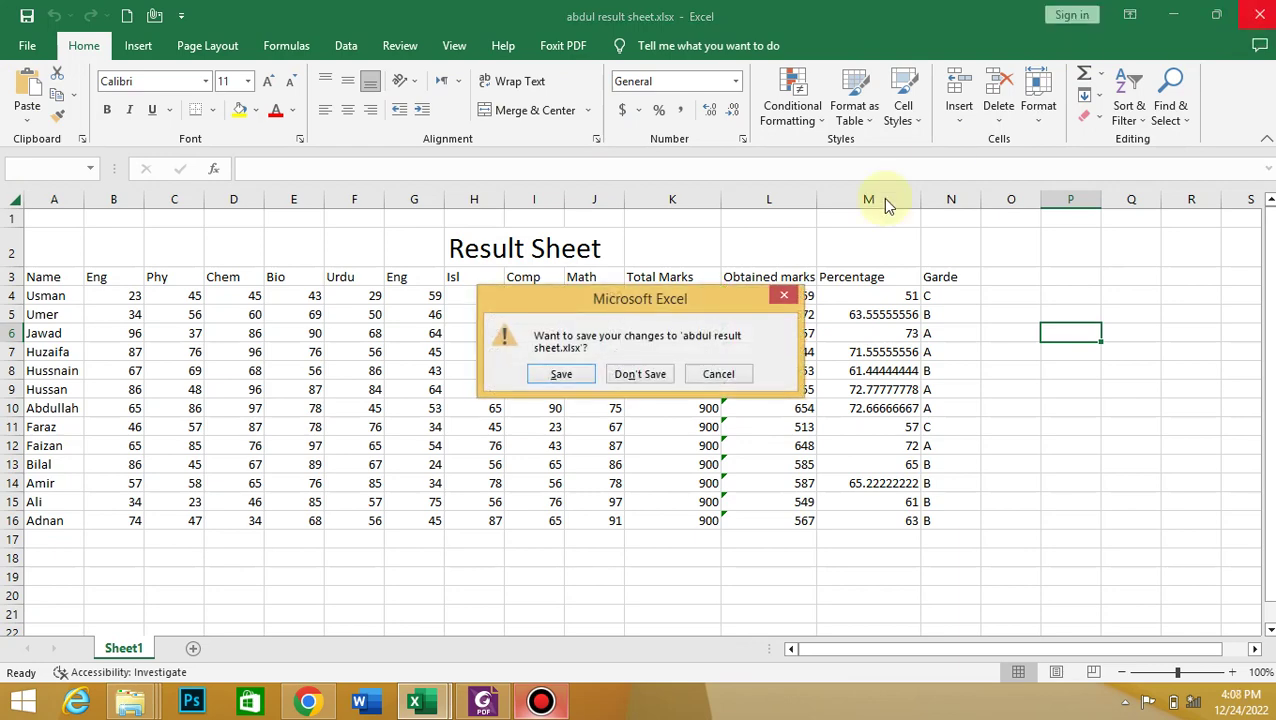
click(563, 377)
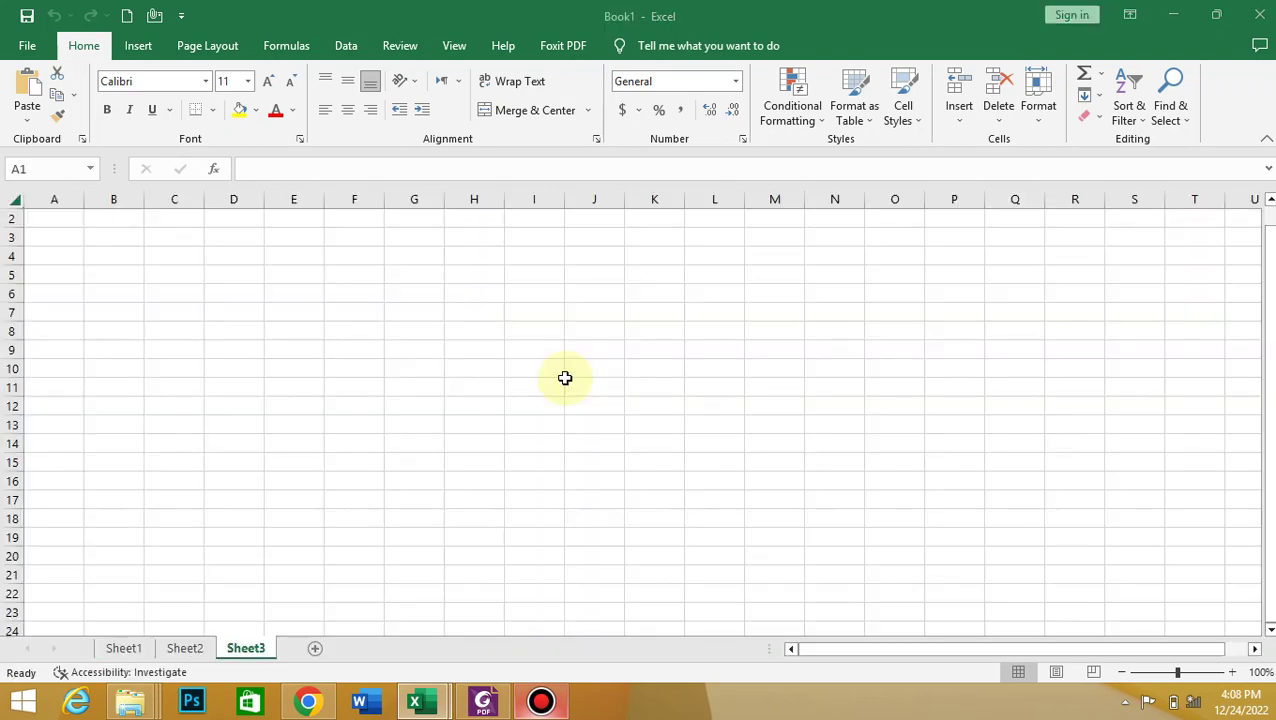
click(28, 47)
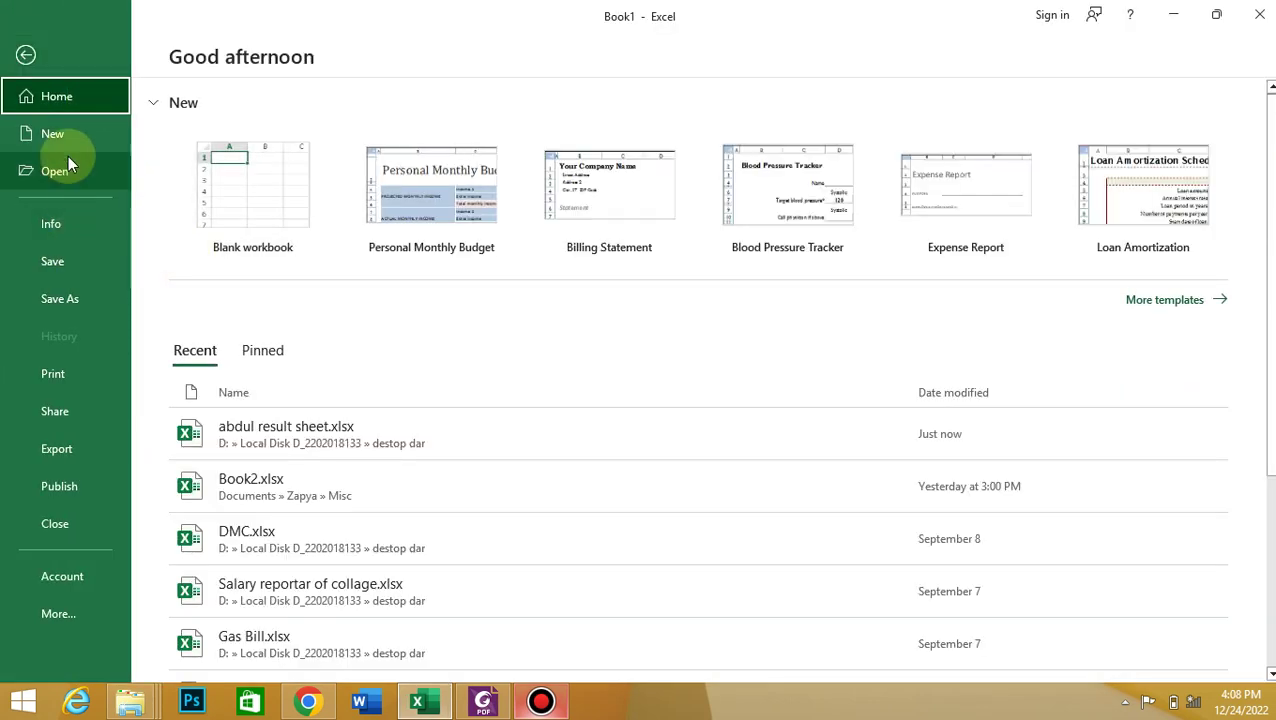
click(64, 172)
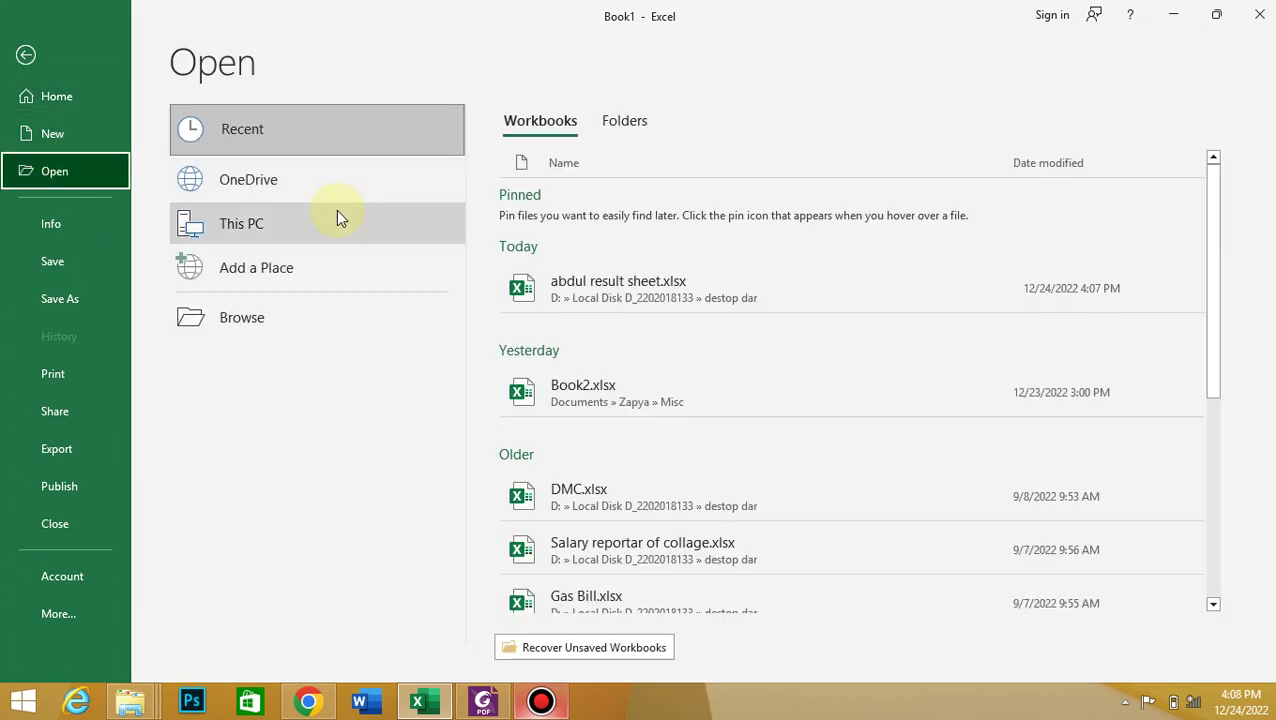
click(590, 289)
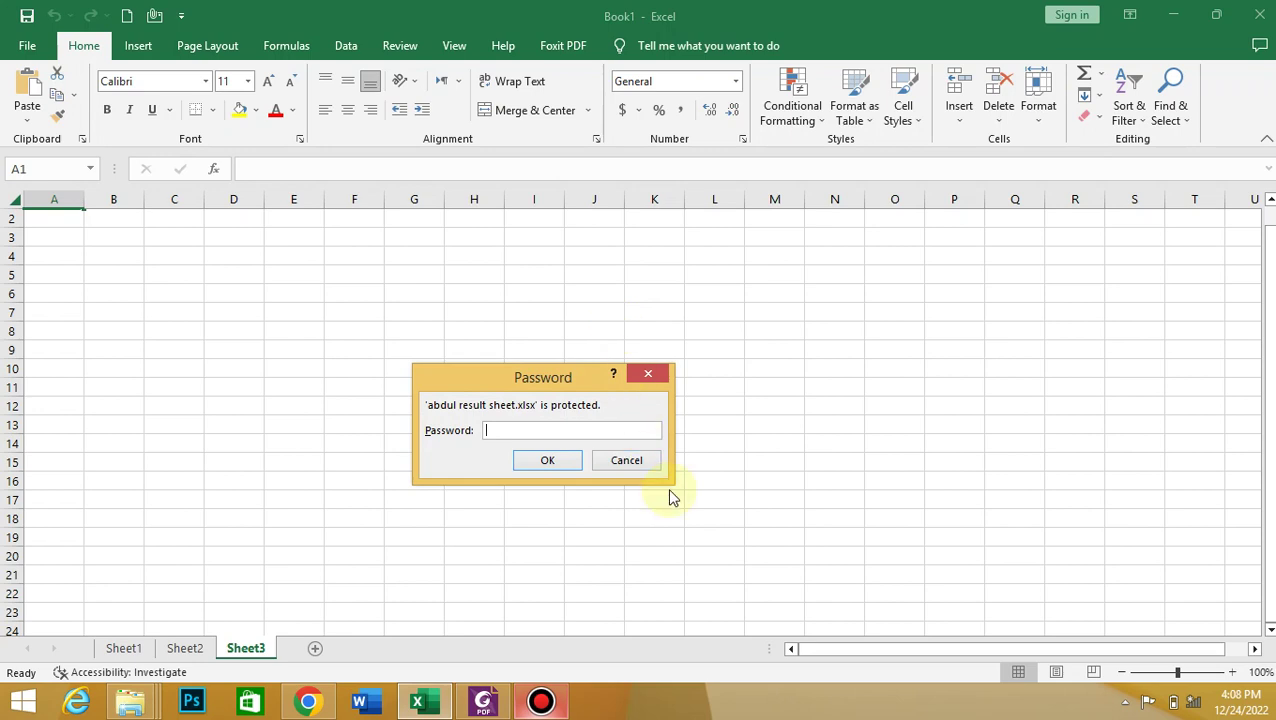
click(512, 430)
click(553, 460)
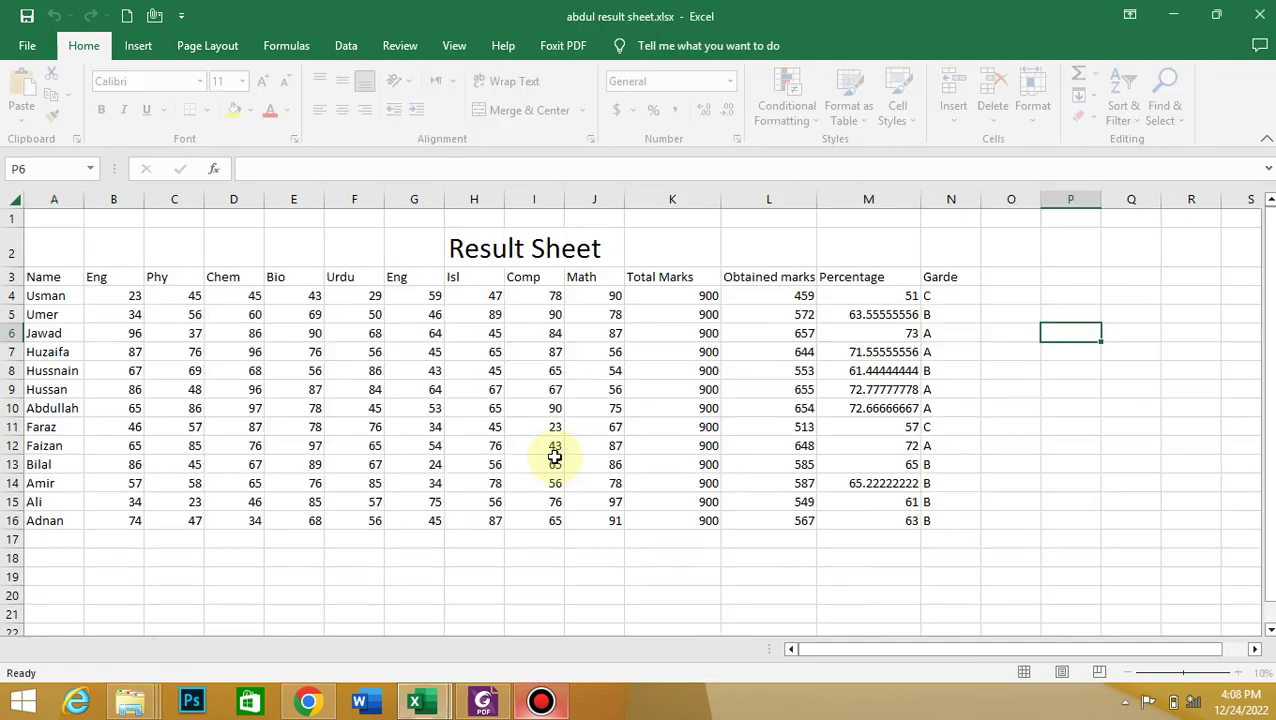
Begin saving a copy named abdul result sheet b.xlsx in the destop dar folder
click(27, 45)
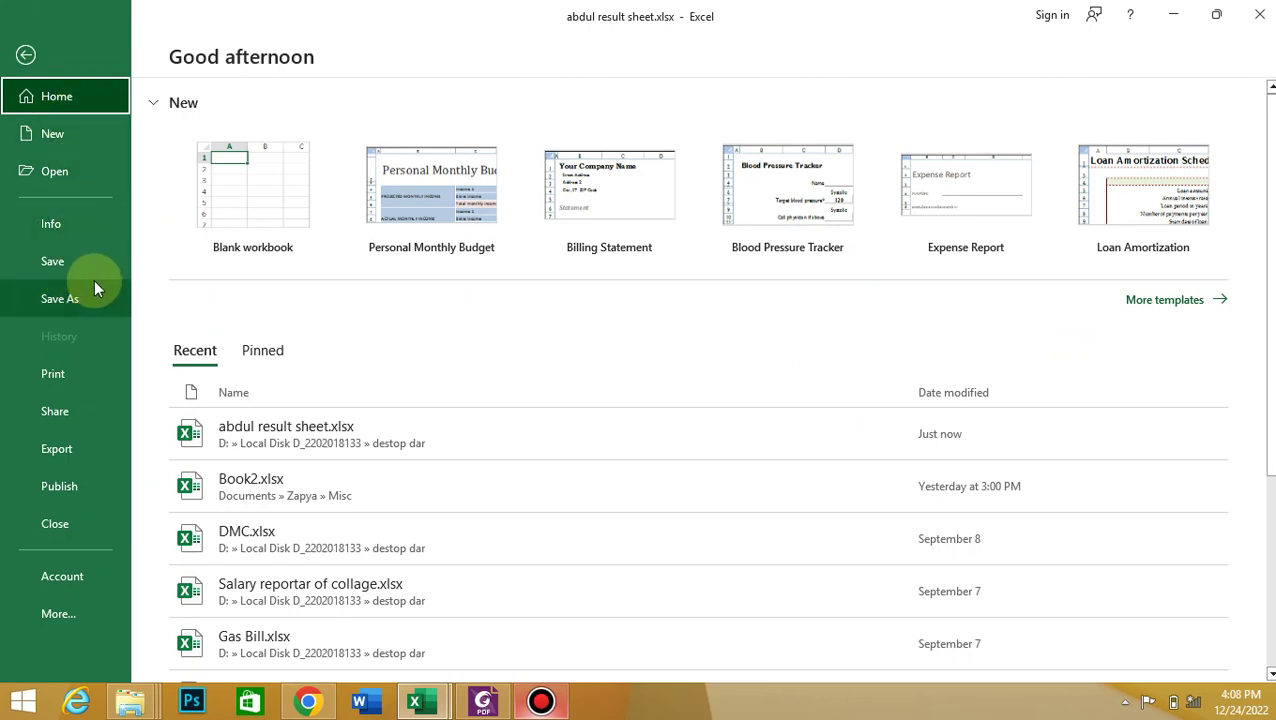
click(84, 306)
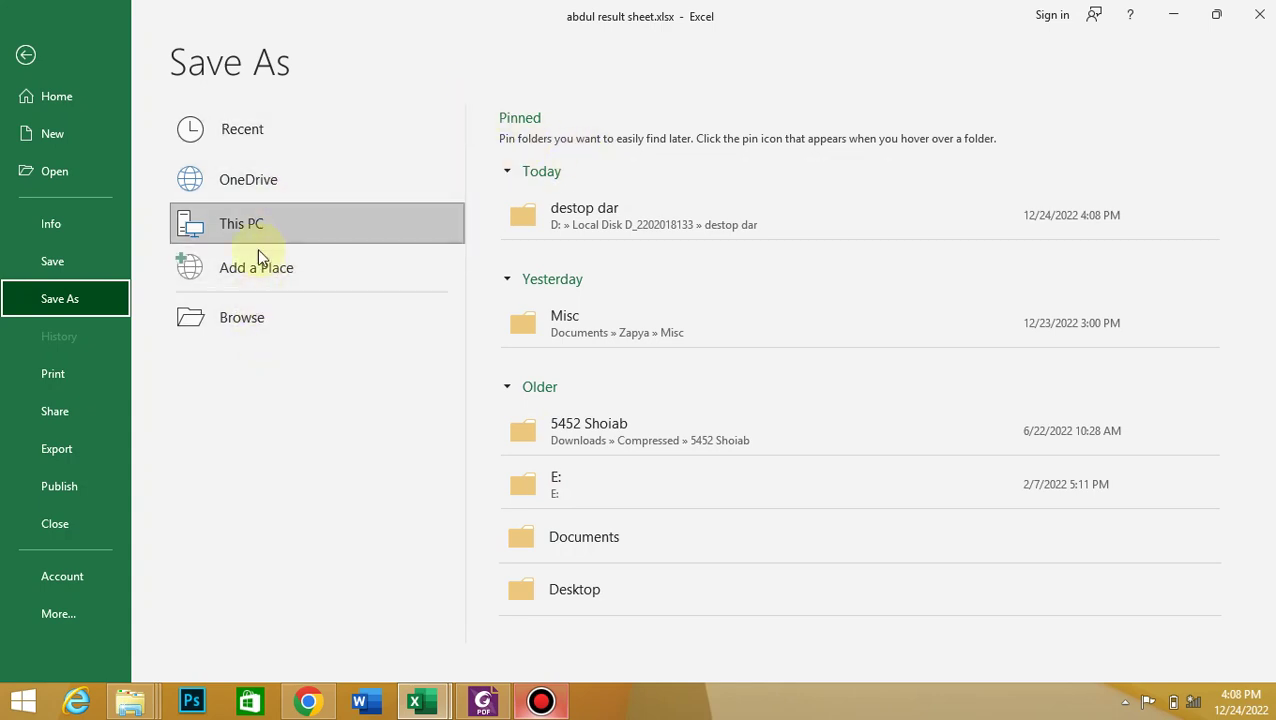
click(260, 317)
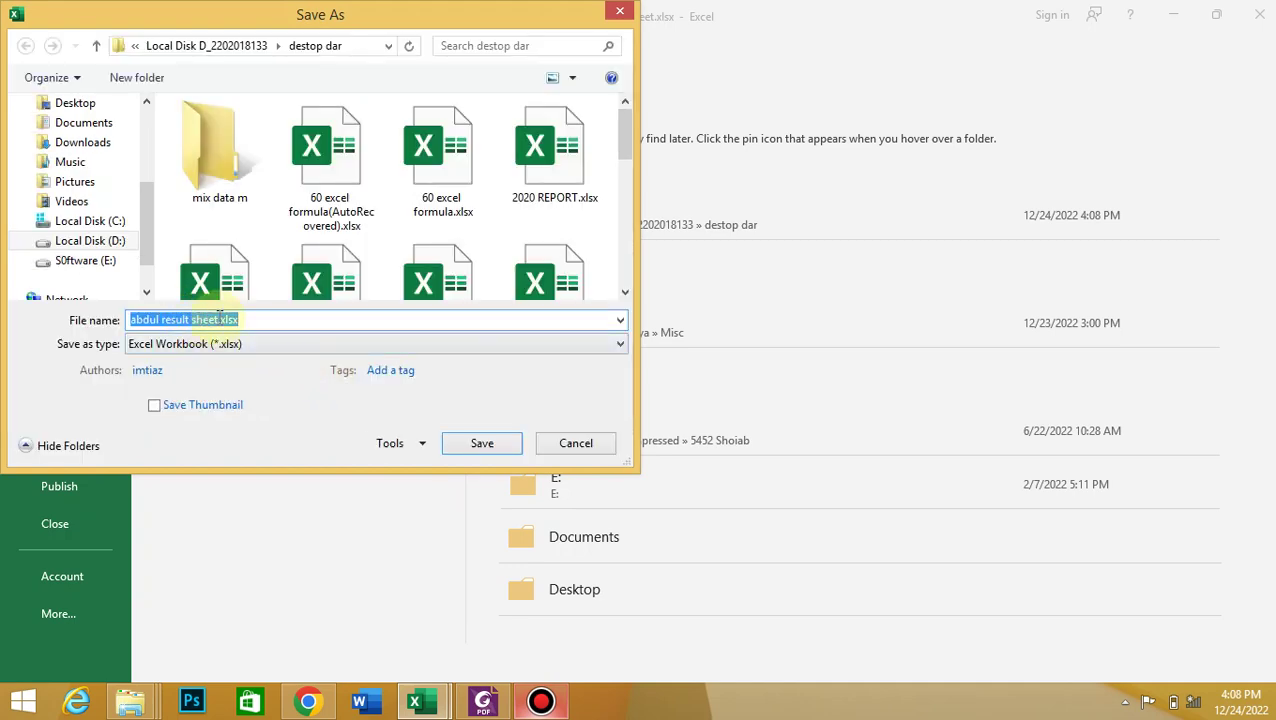
click(219, 318)
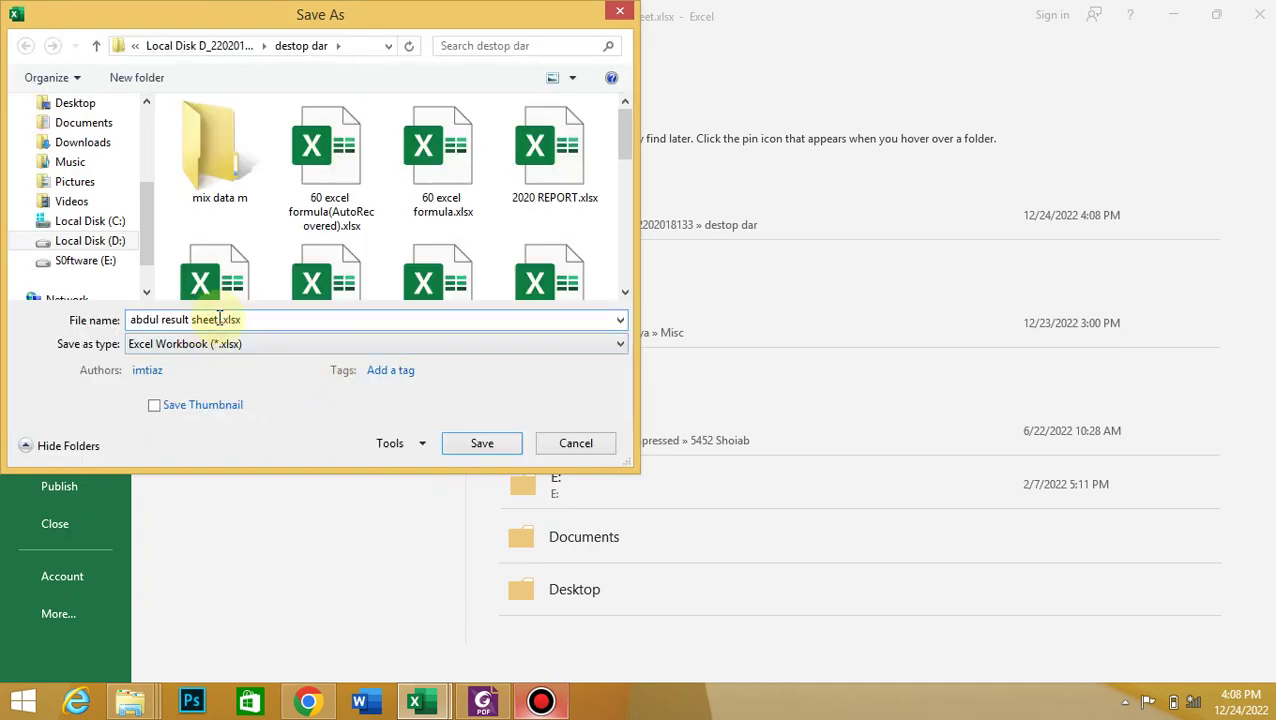
text(b)
click(482, 442)
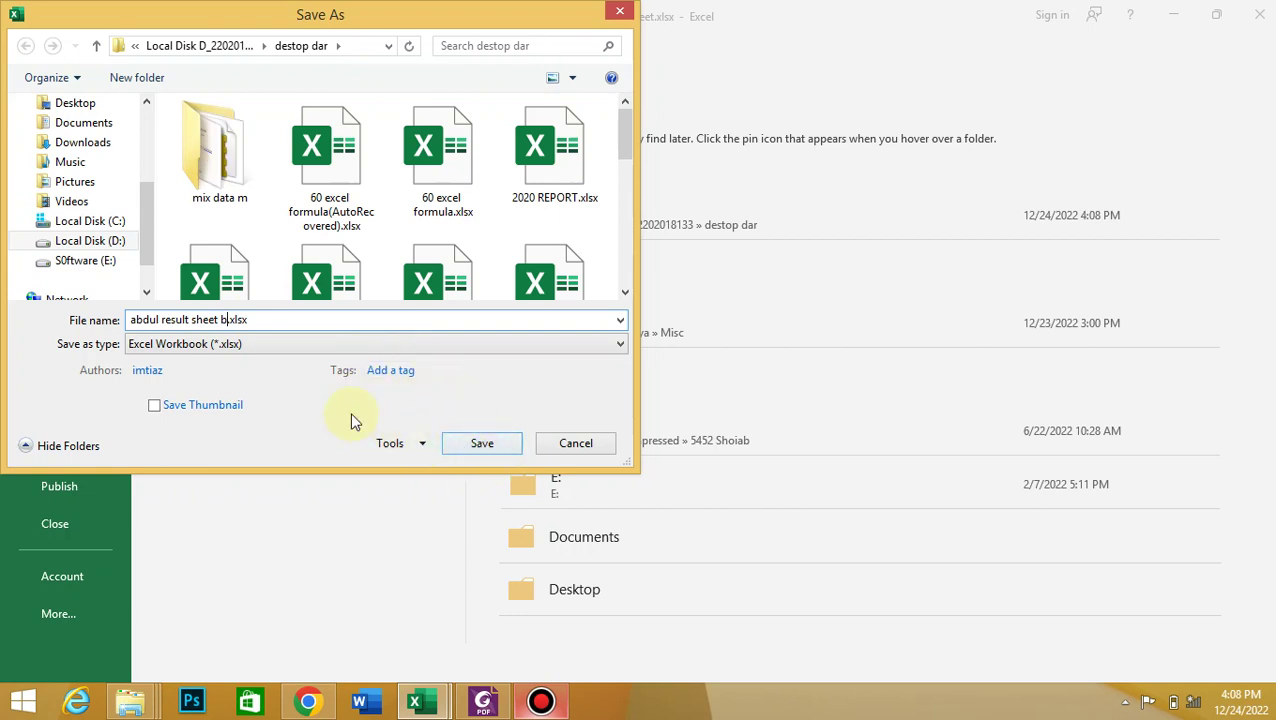
click(423, 447)
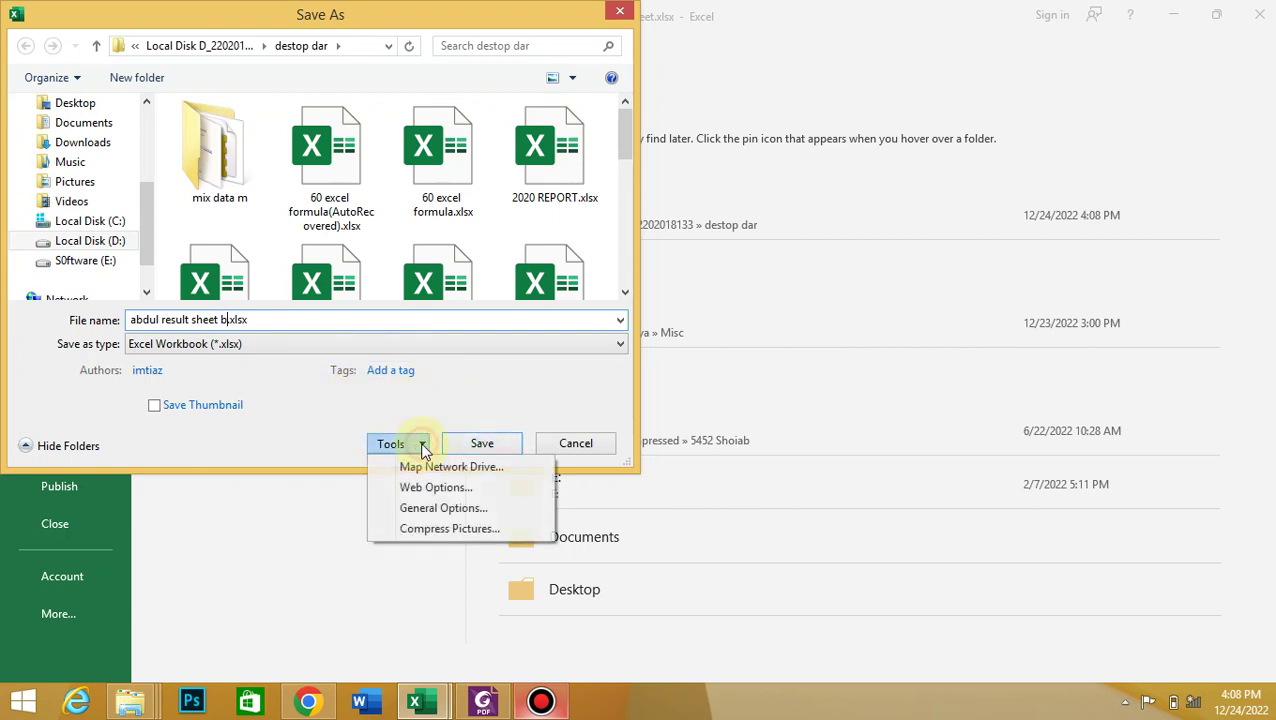
Add a password to open in General Options and save as abdul result sheet b.xlsx
click(451, 508)
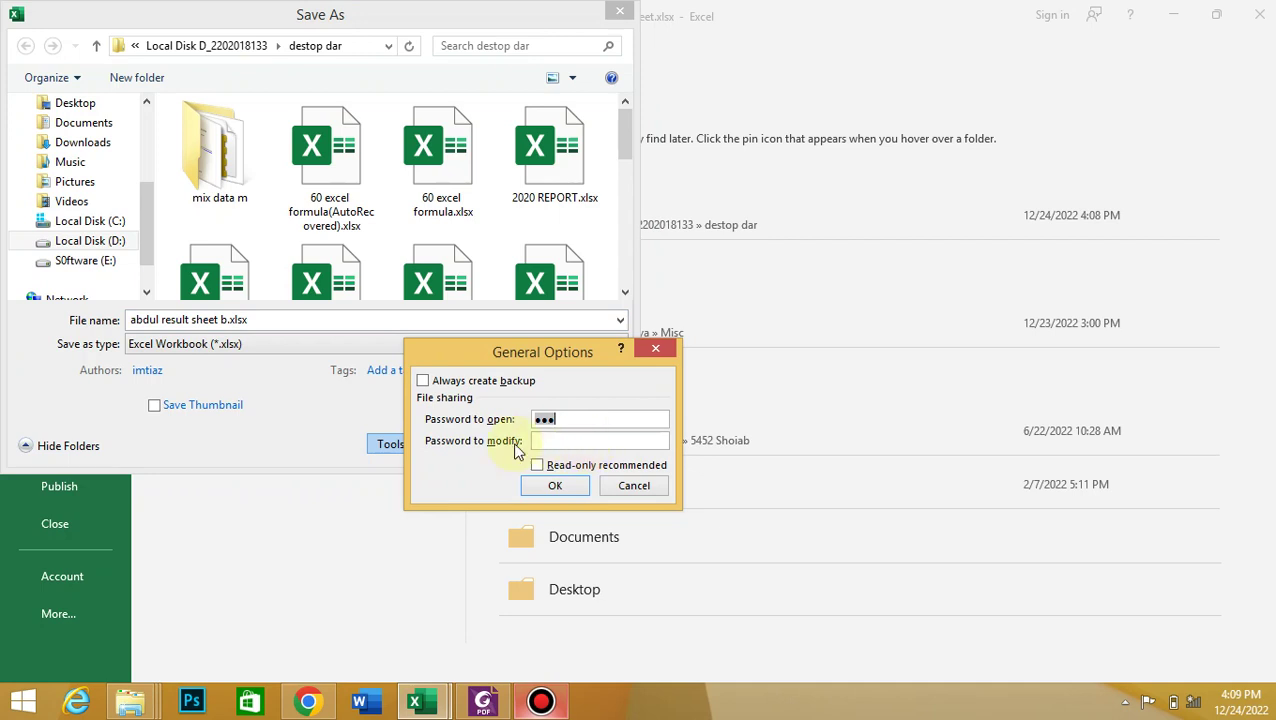
click(632, 486)
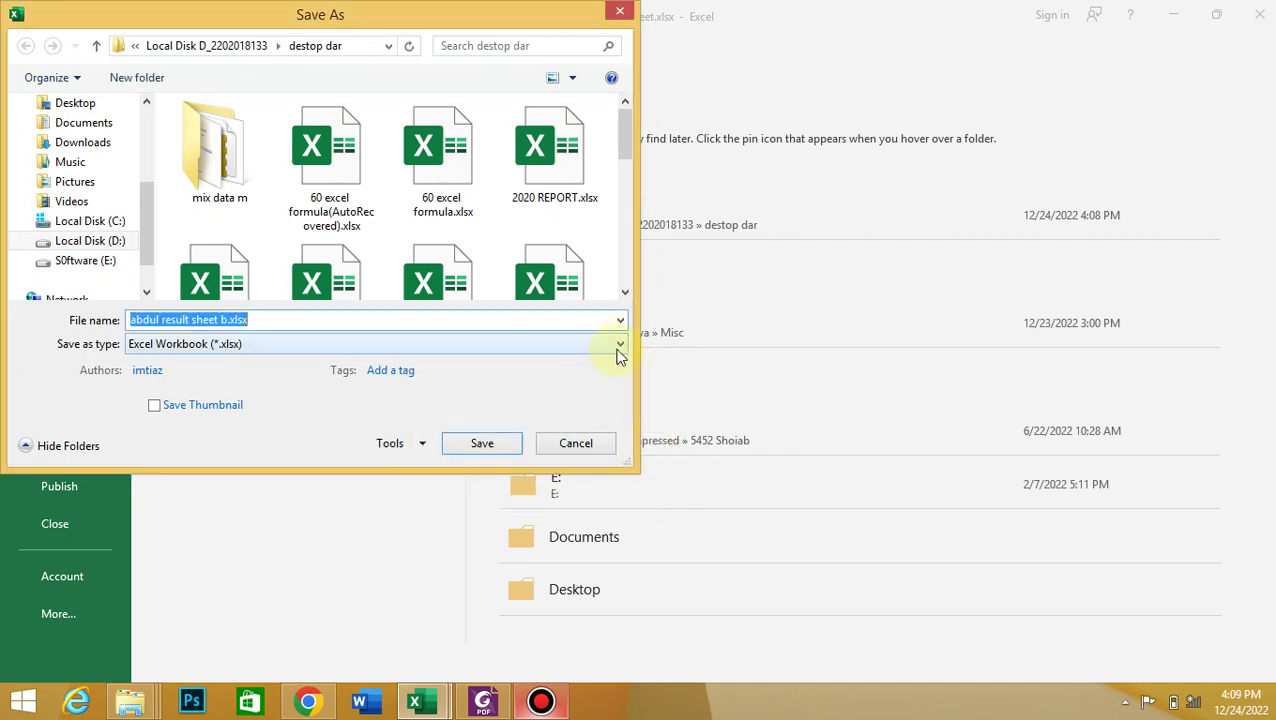
click(618, 350)
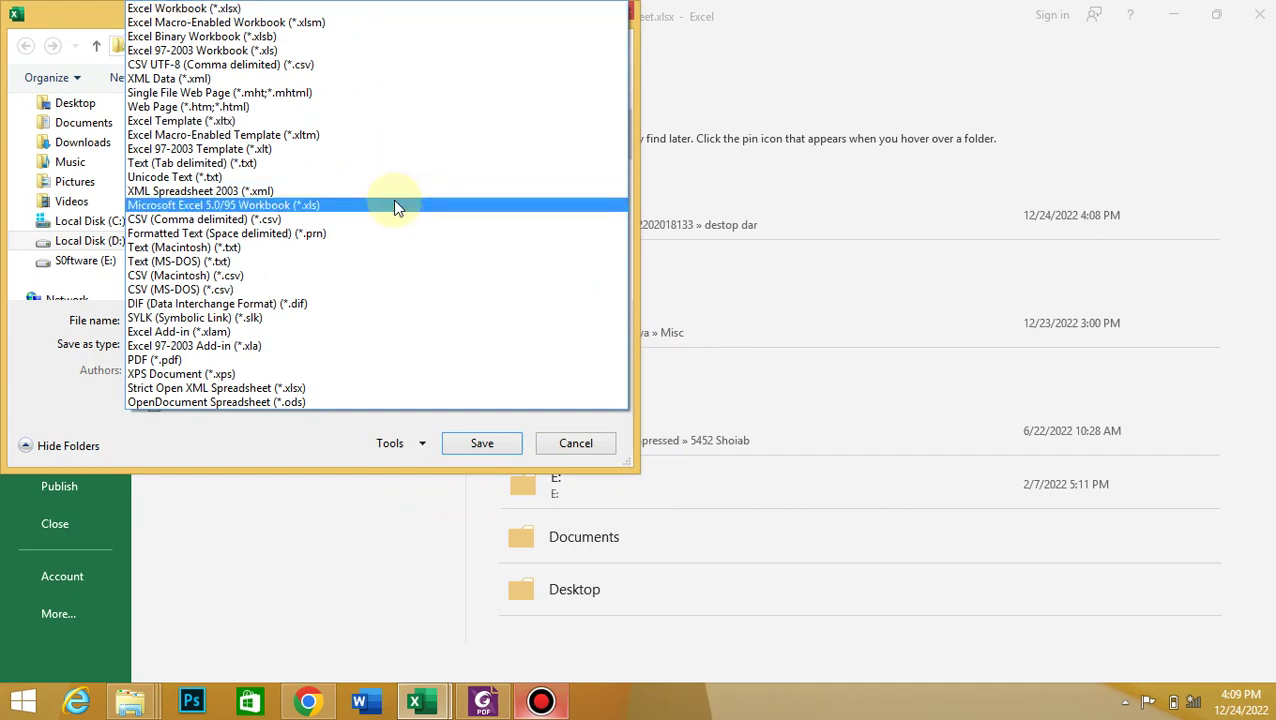
click(486, 450)
click(482, 443)
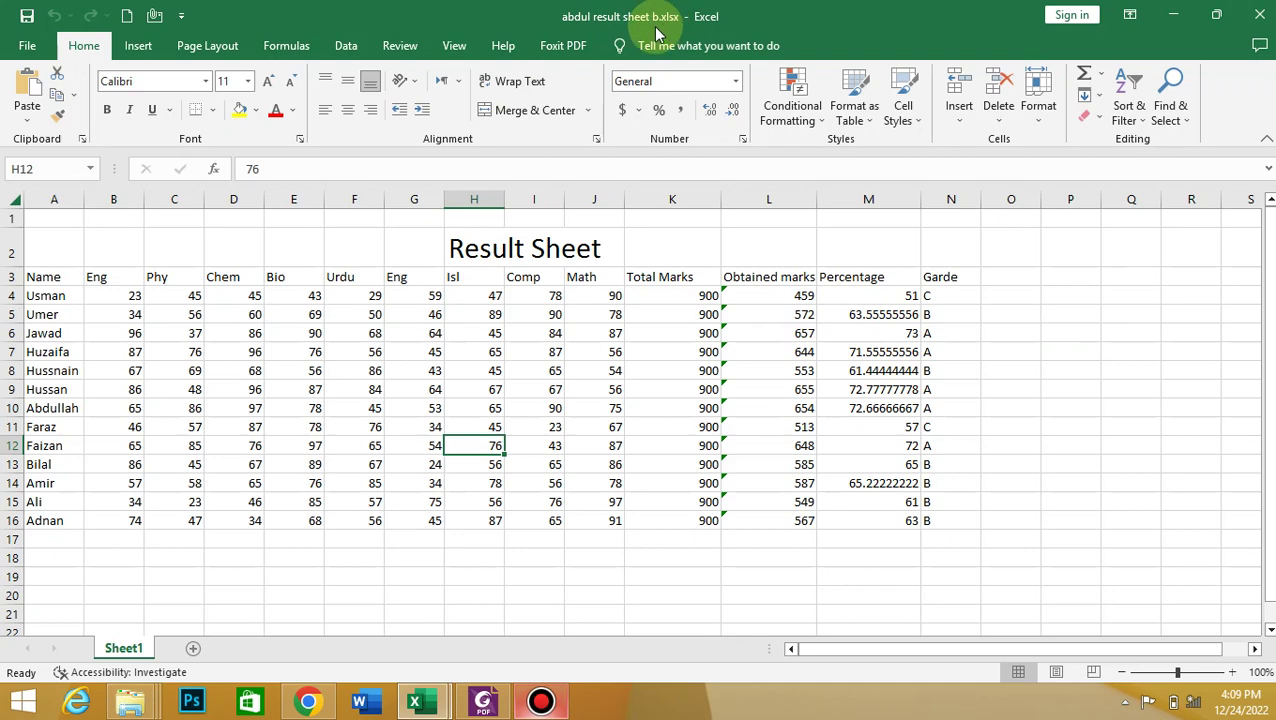
Open the print settings and keep OneNote (Desktop) as the printer
click(30, 45)
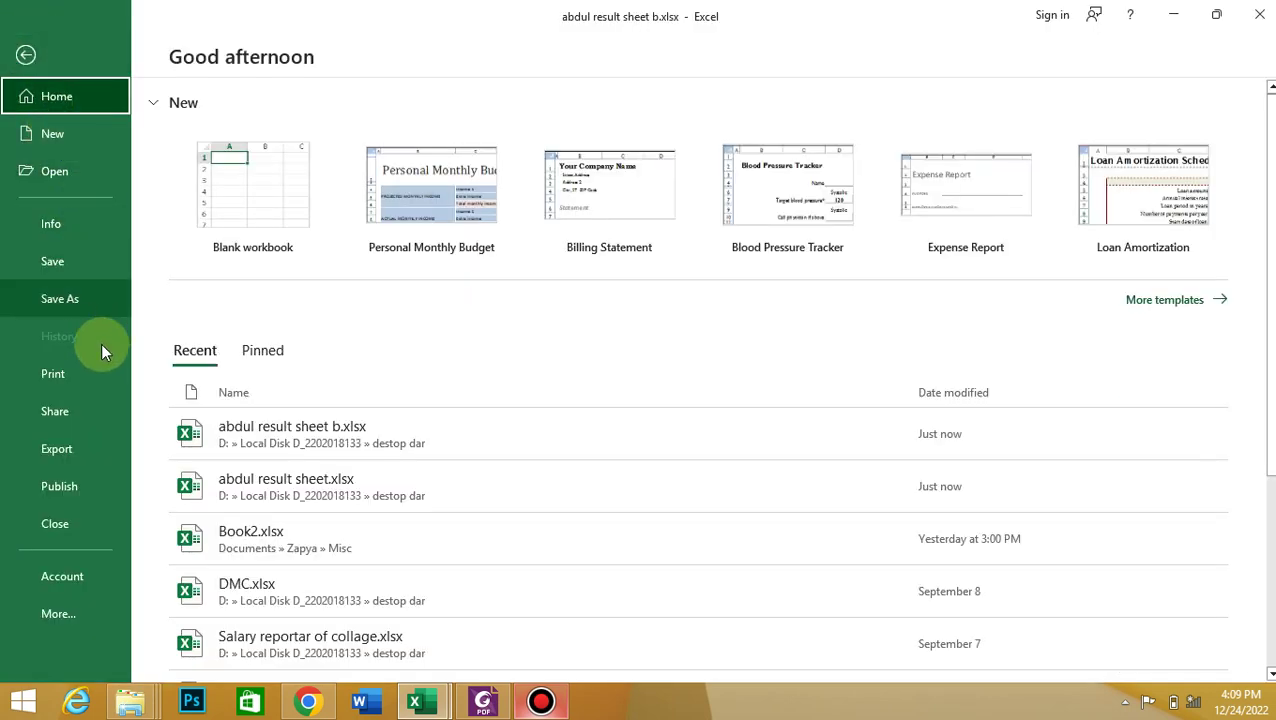
click(83, 372)
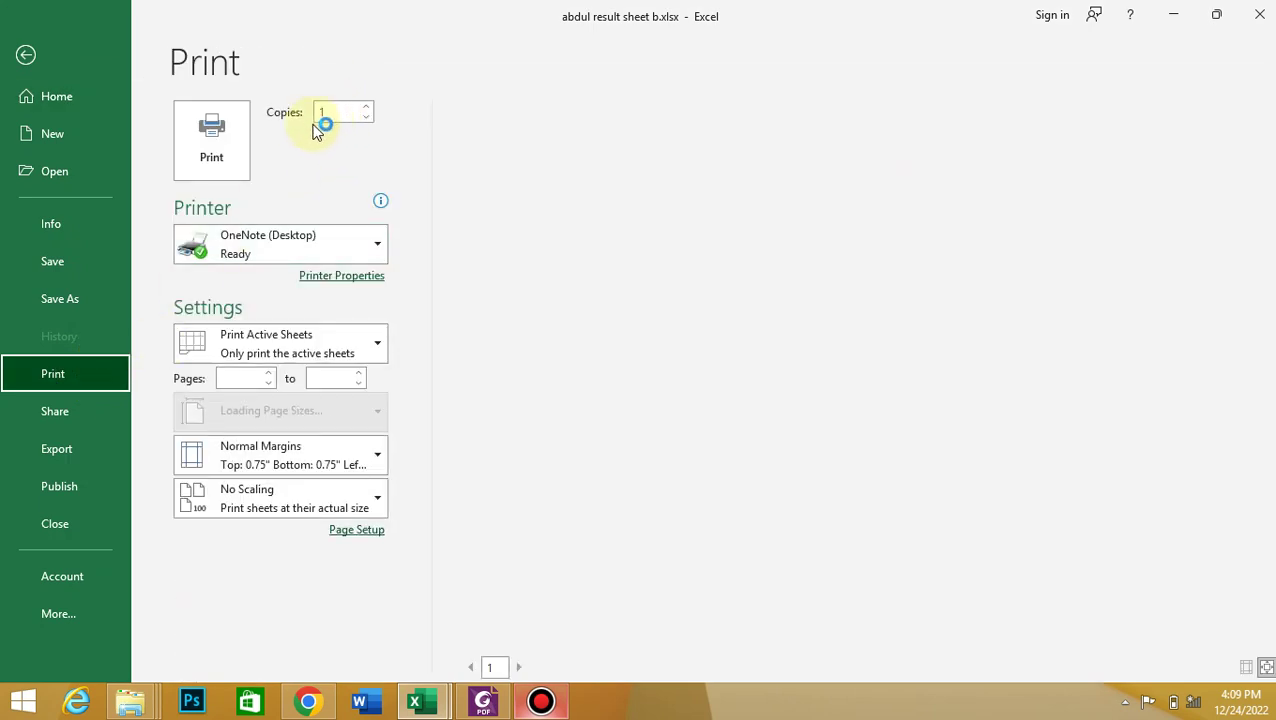
click(376, 248)
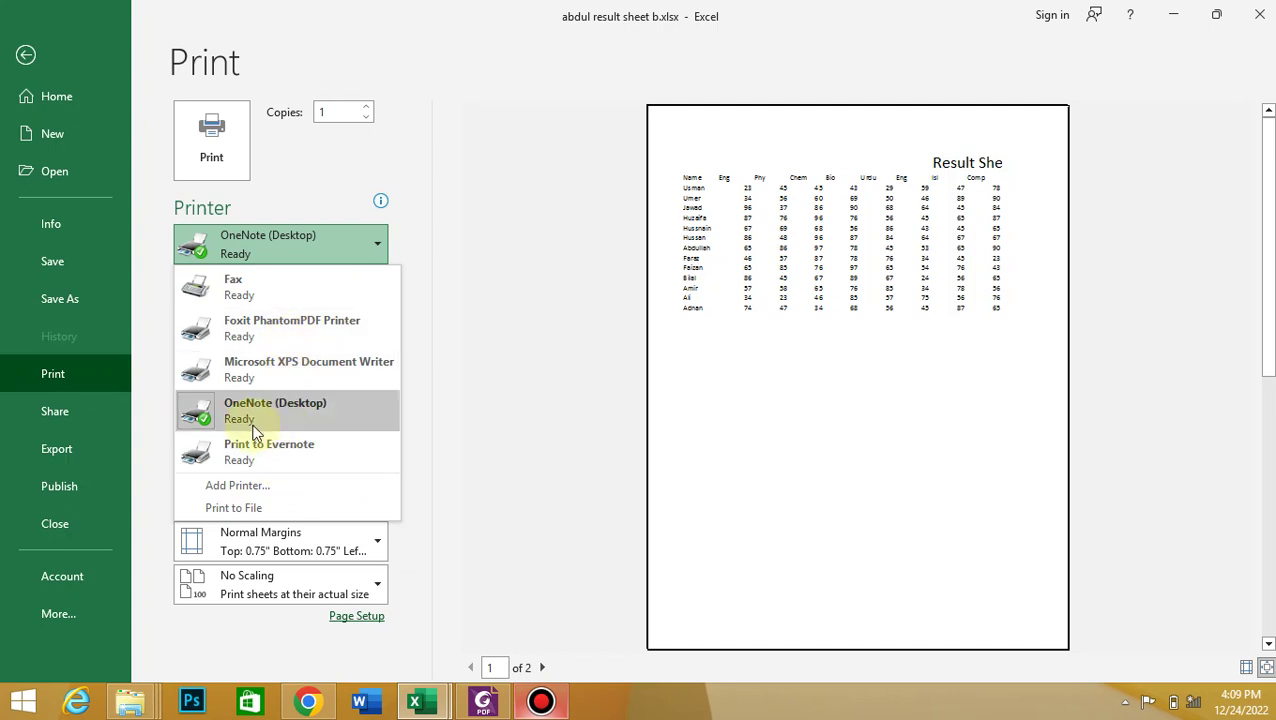
click(412, 398)
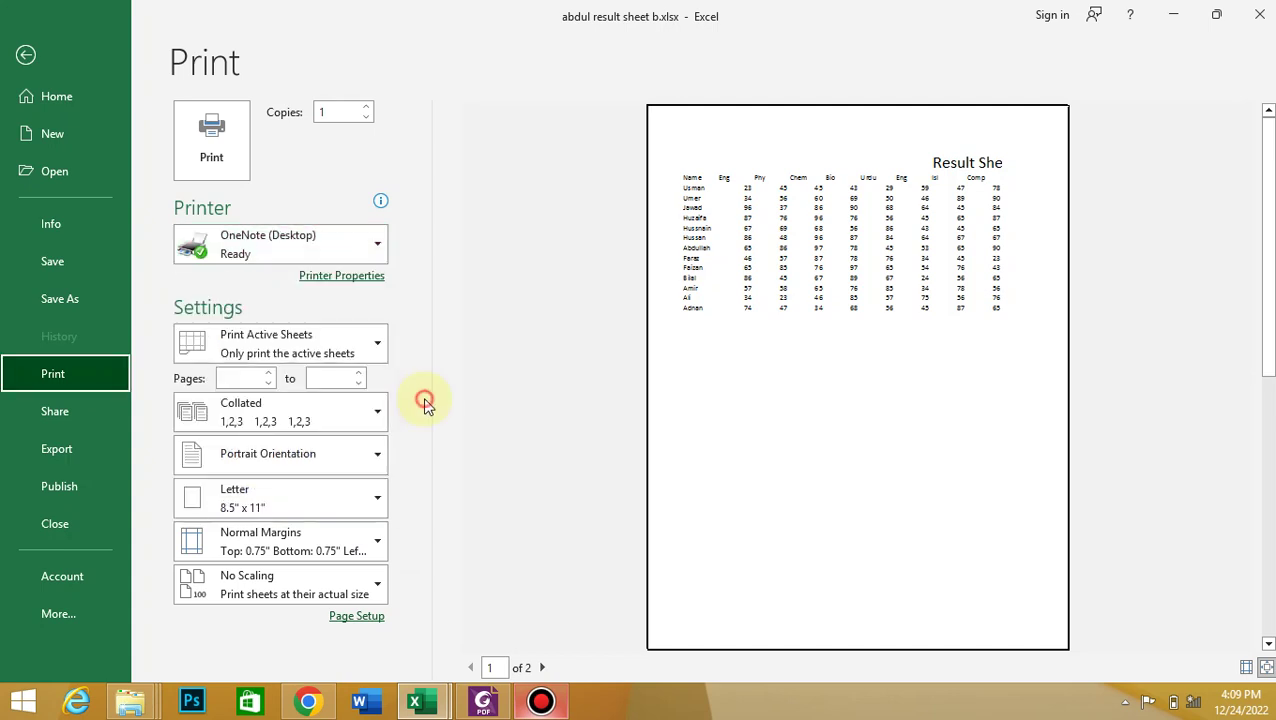
Set printing to Print Selection covering pages 1 to 2
click(377, 341)
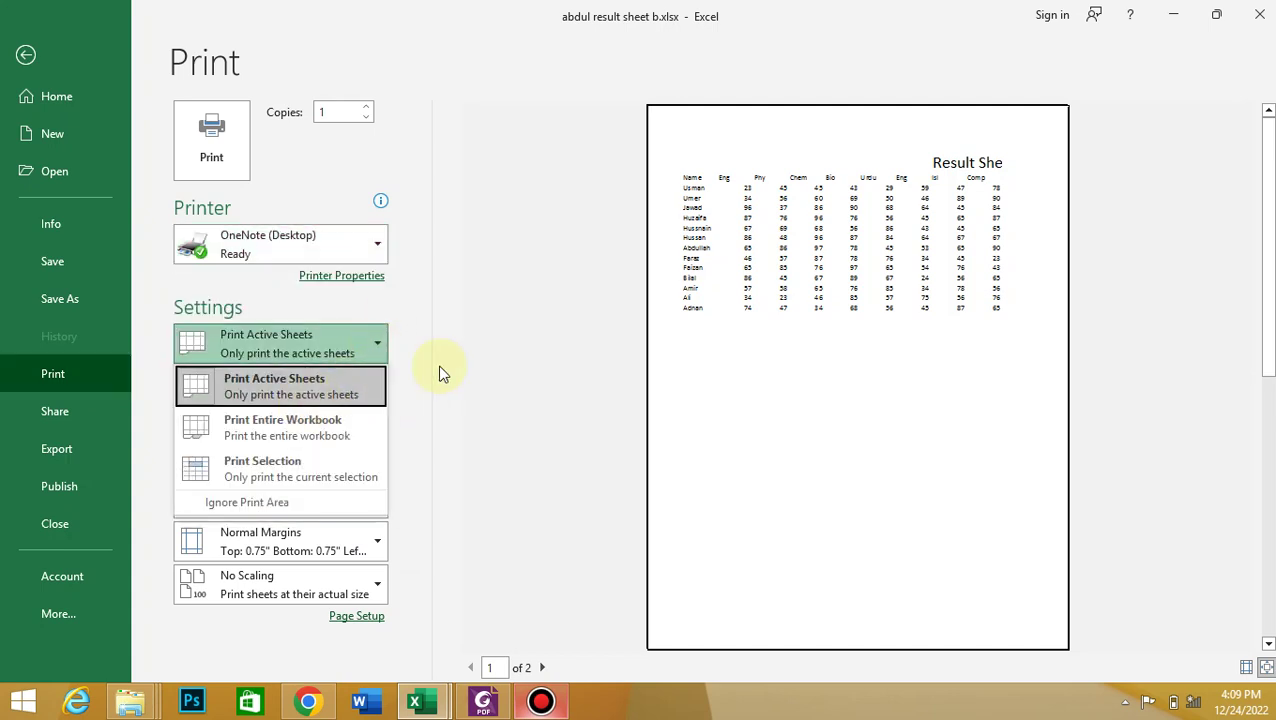
click(292, 430)
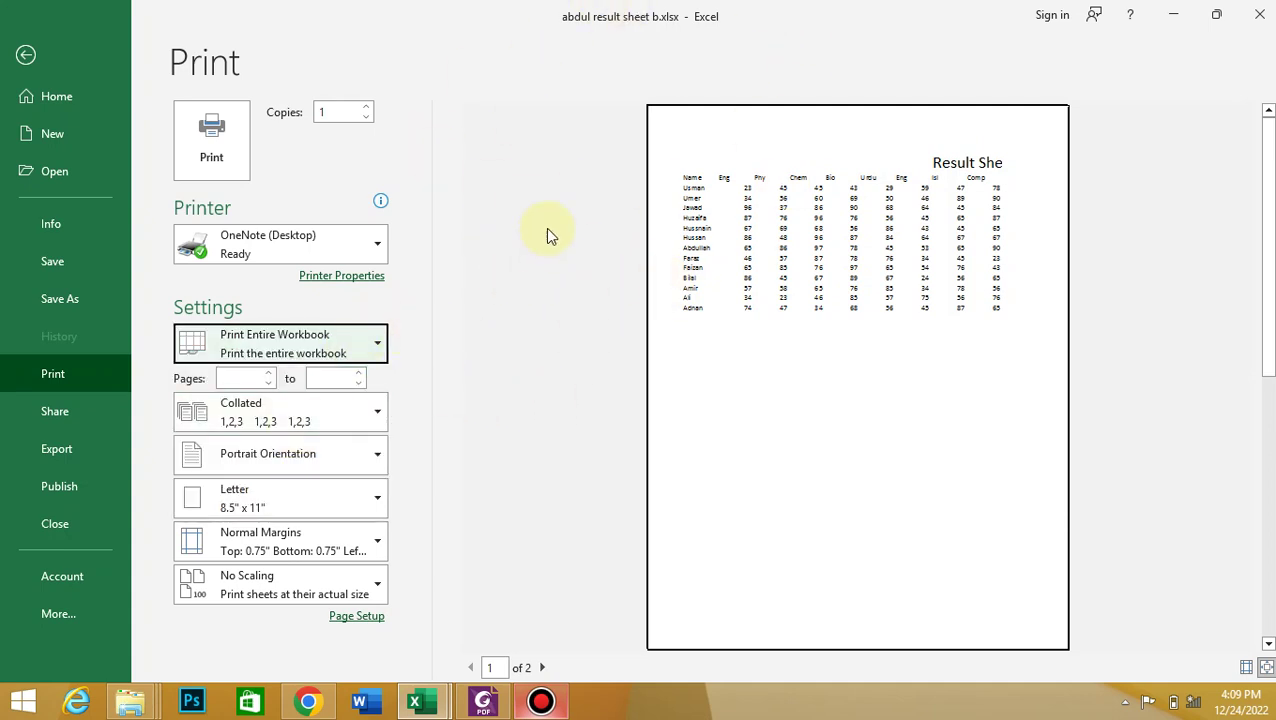
click(385, 343)
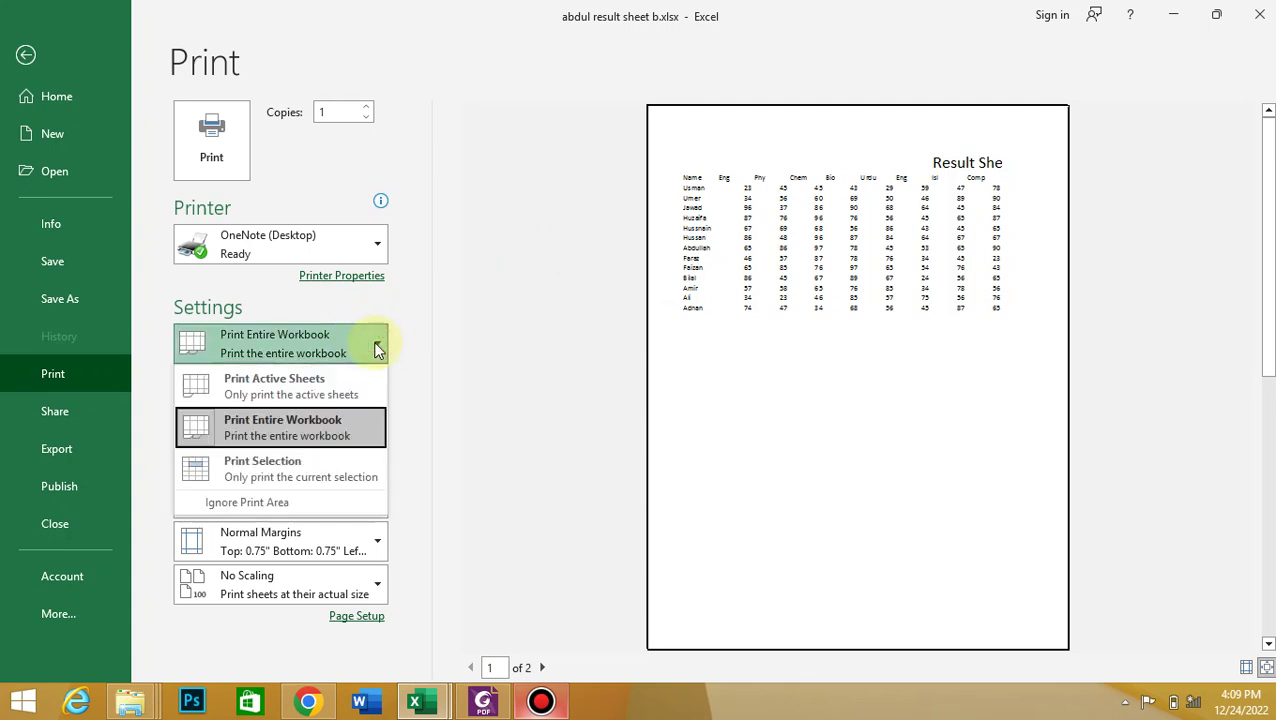
click(316, 461)
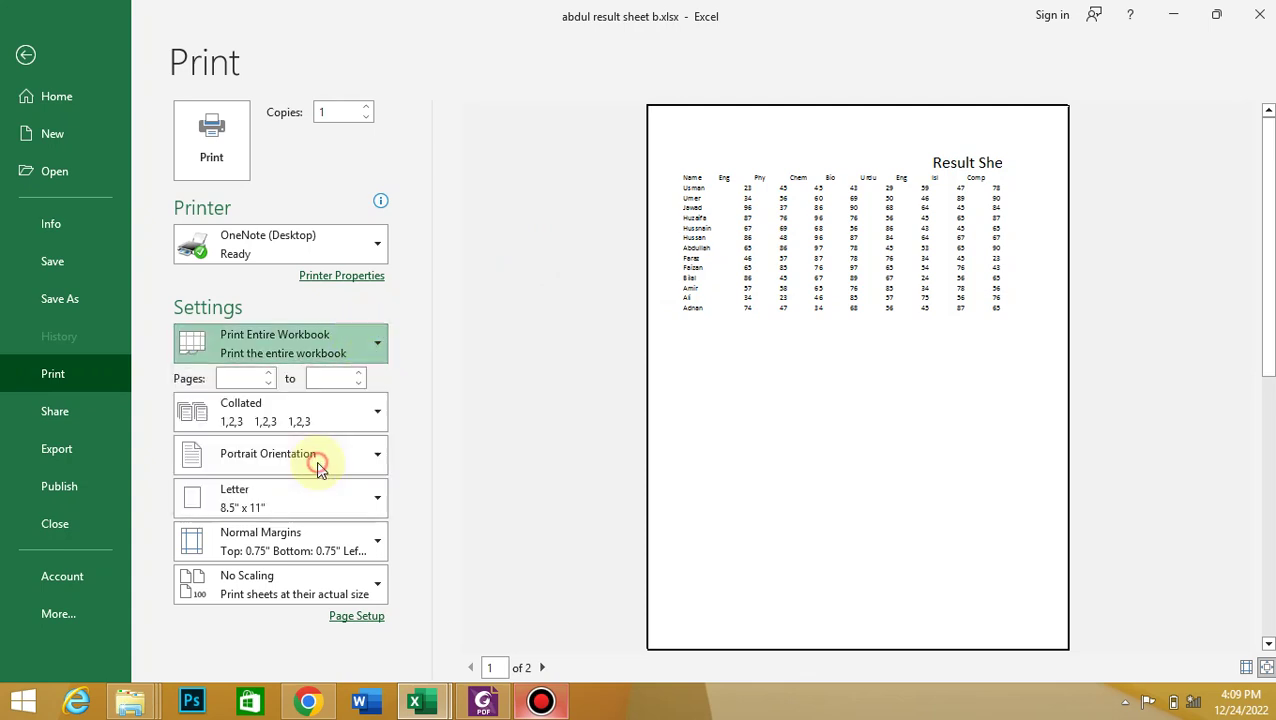
click(239, 380)
text(1)
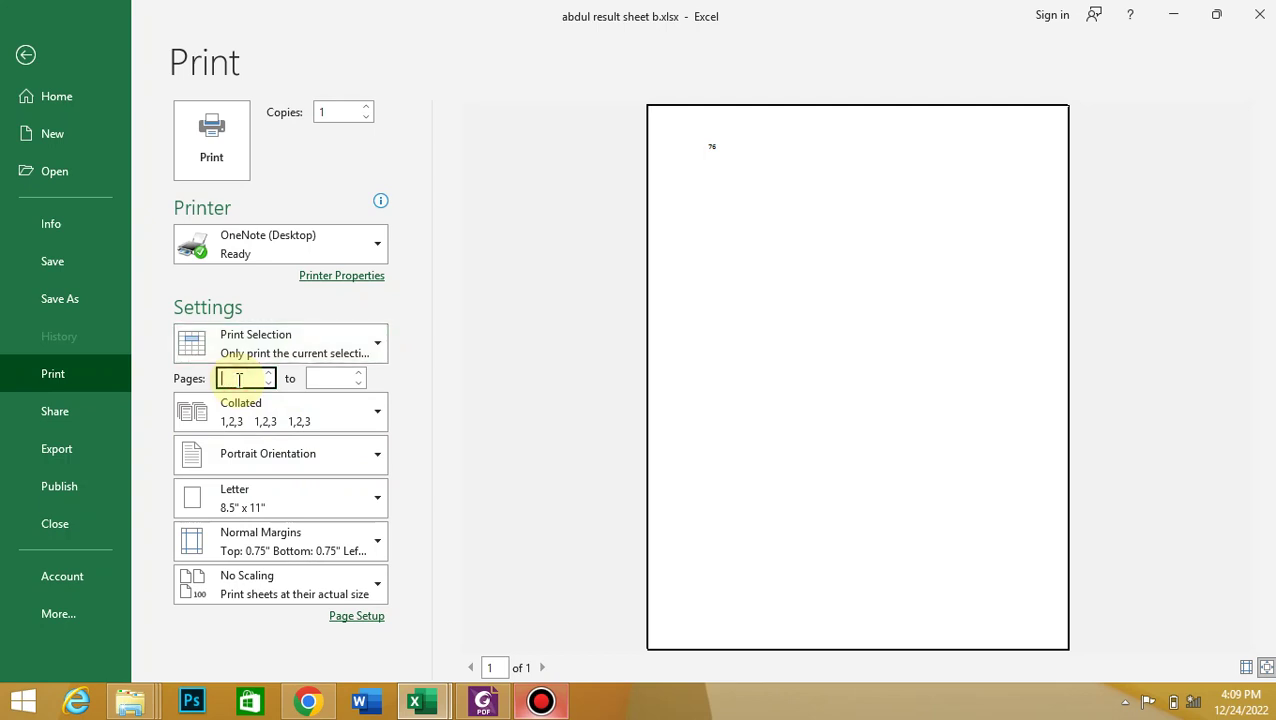
key(Return)
click(332, 378)
text(2)
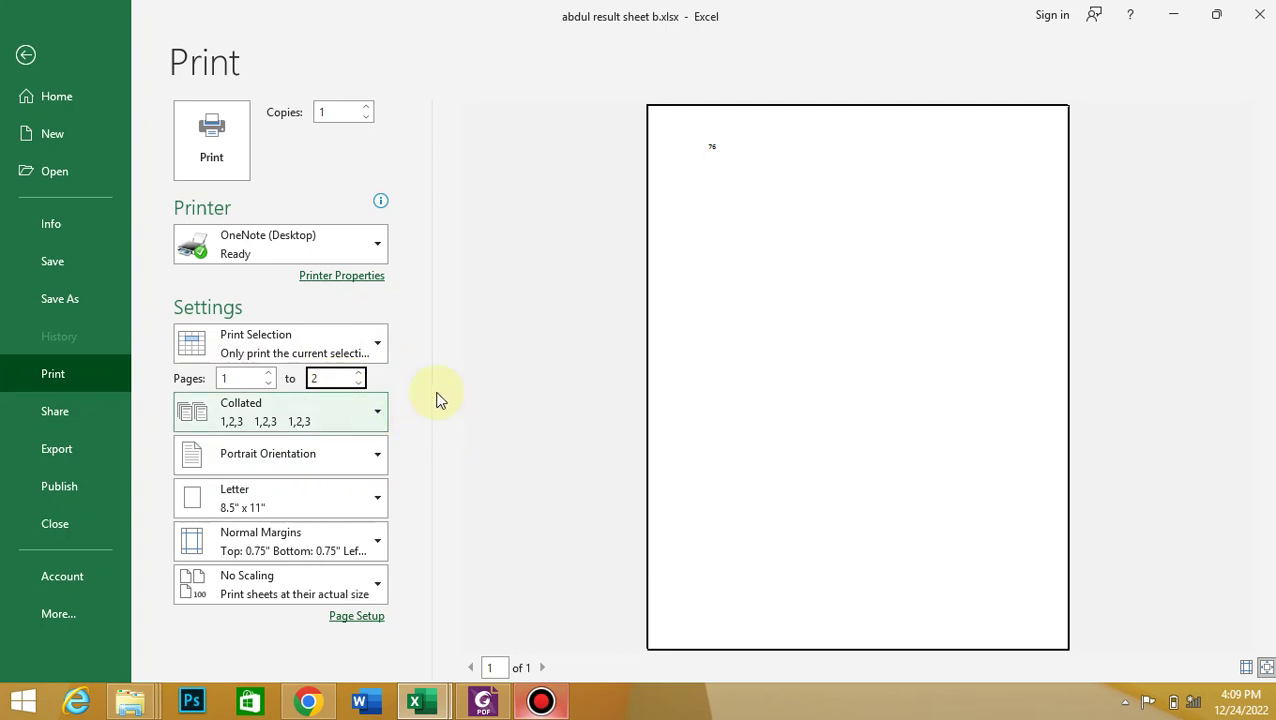
click(476, 385)
click(378, 410)
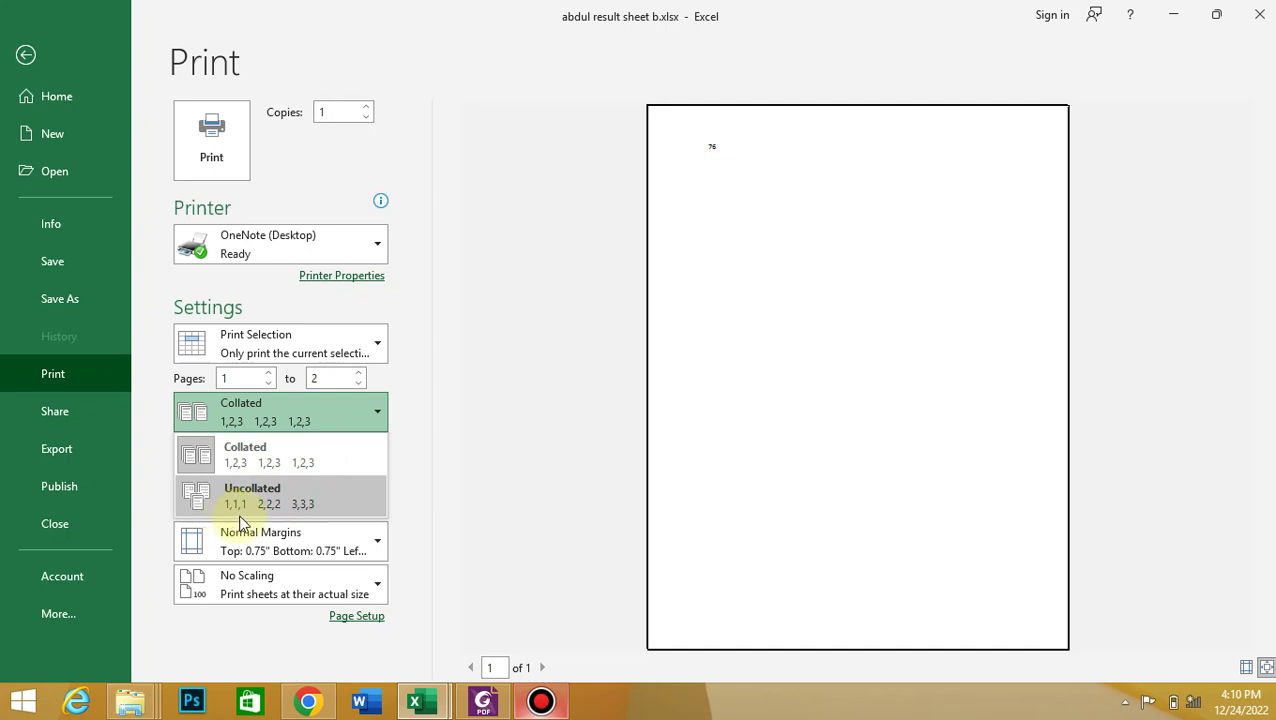
click(481, 456)
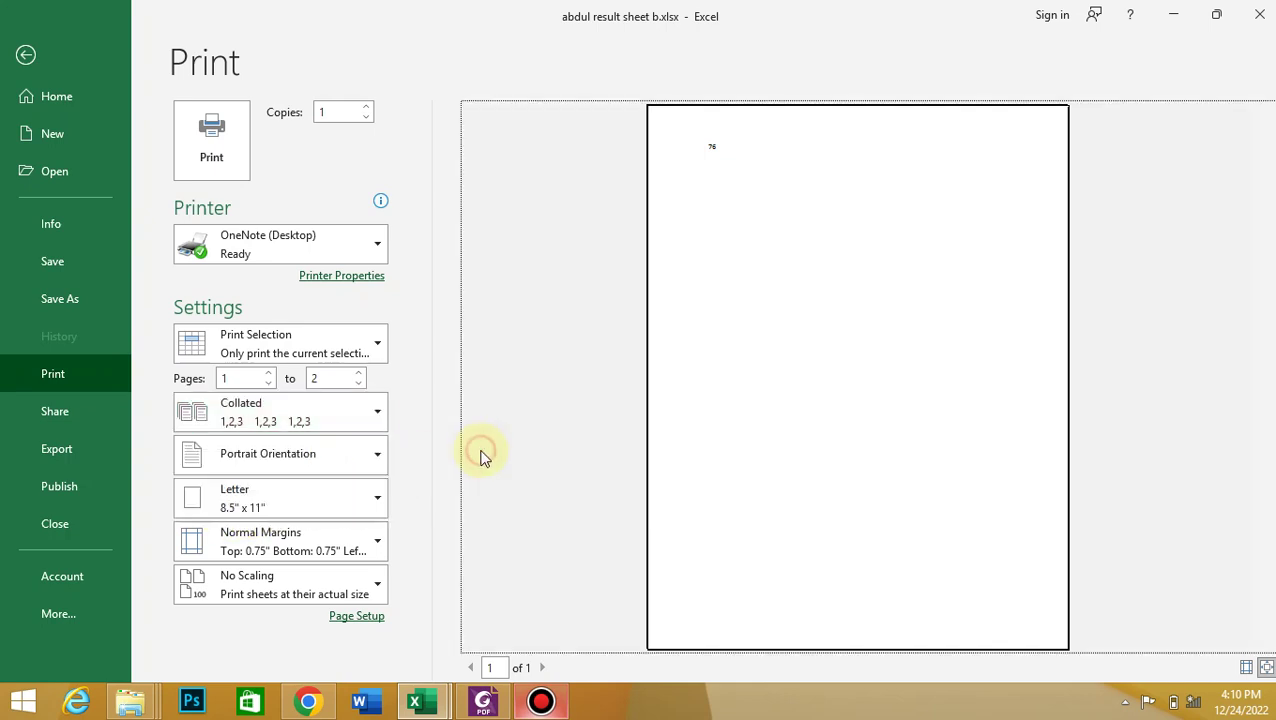
click(377, 455)
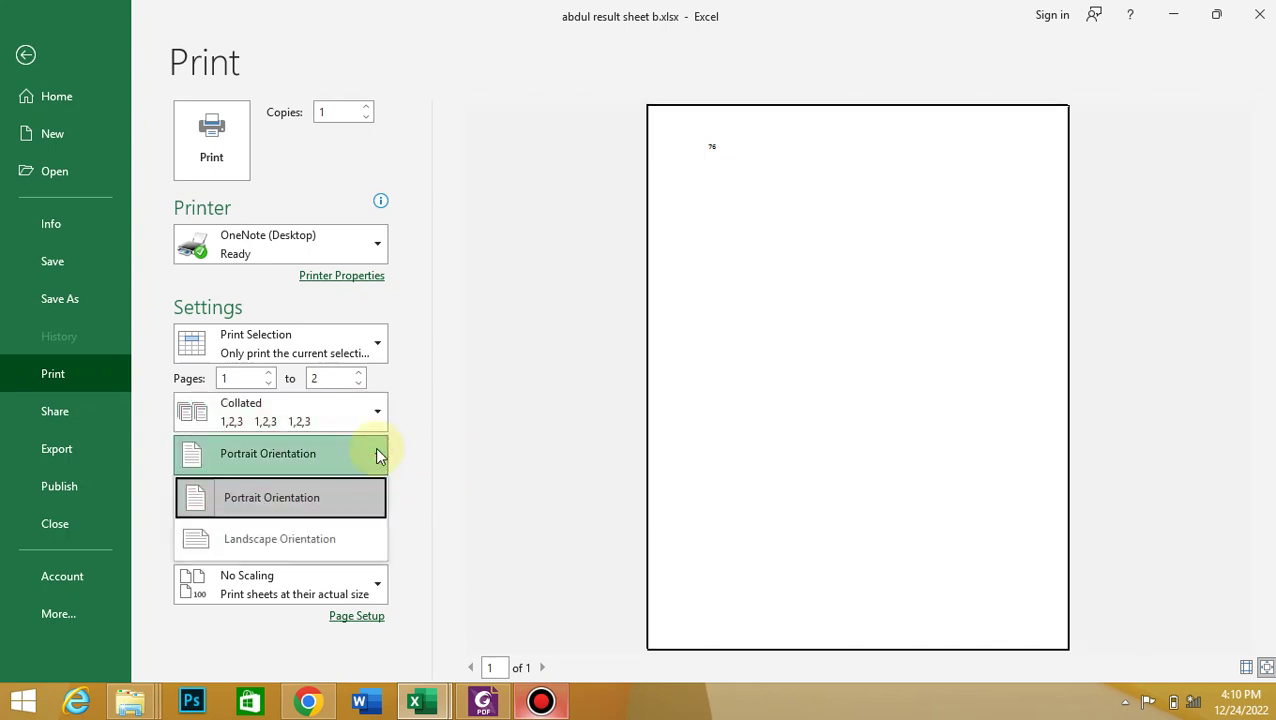
click(312, 555)
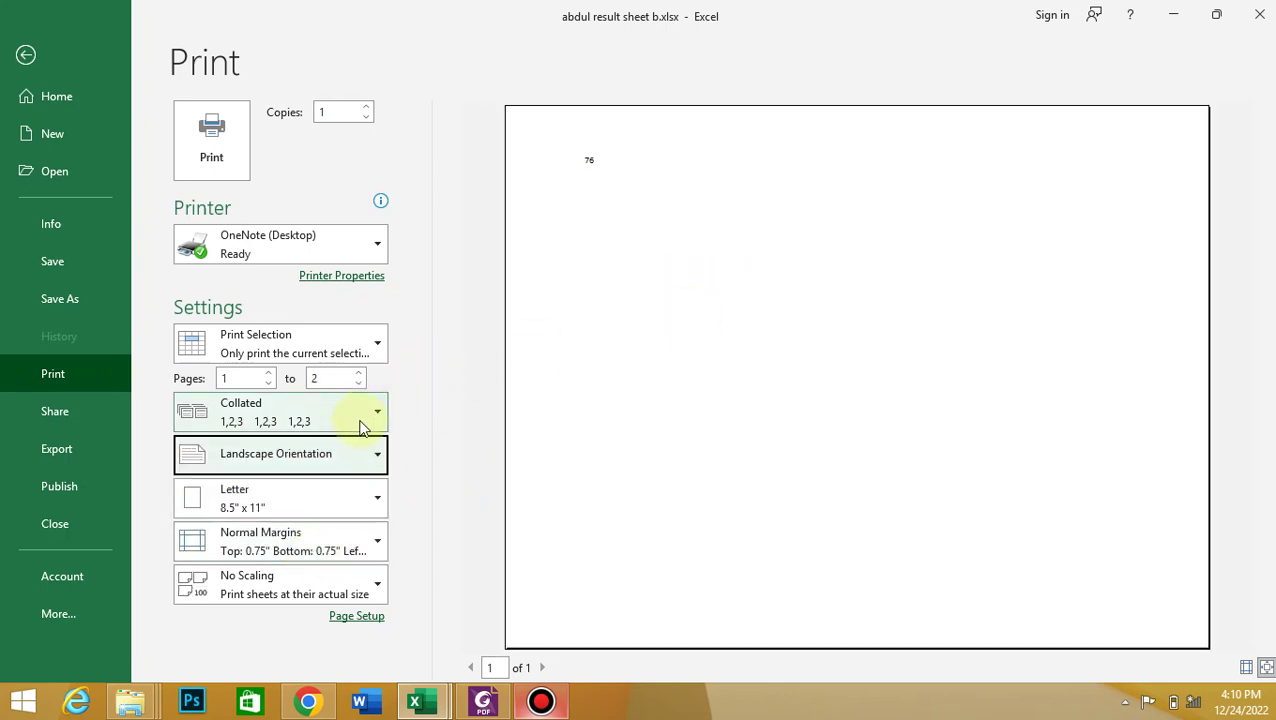
click(379, 463)
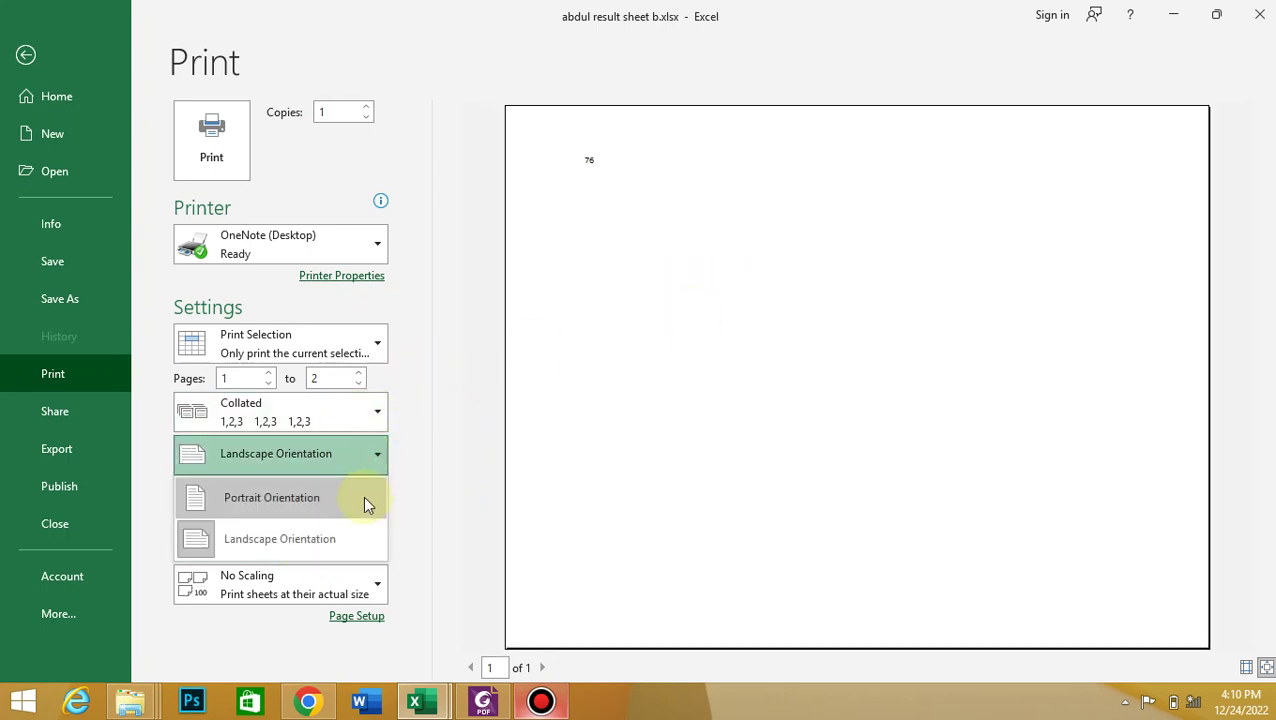
click(363, 495)
click(377, 498)
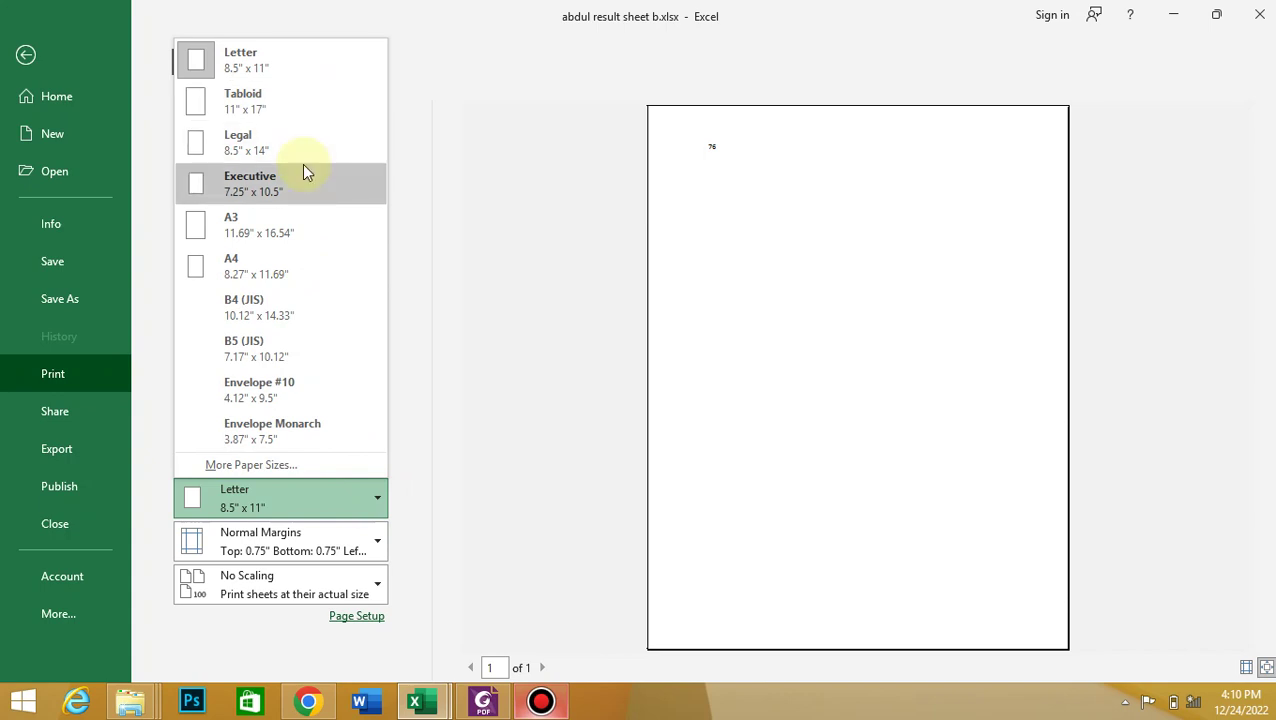
click(285, 266)
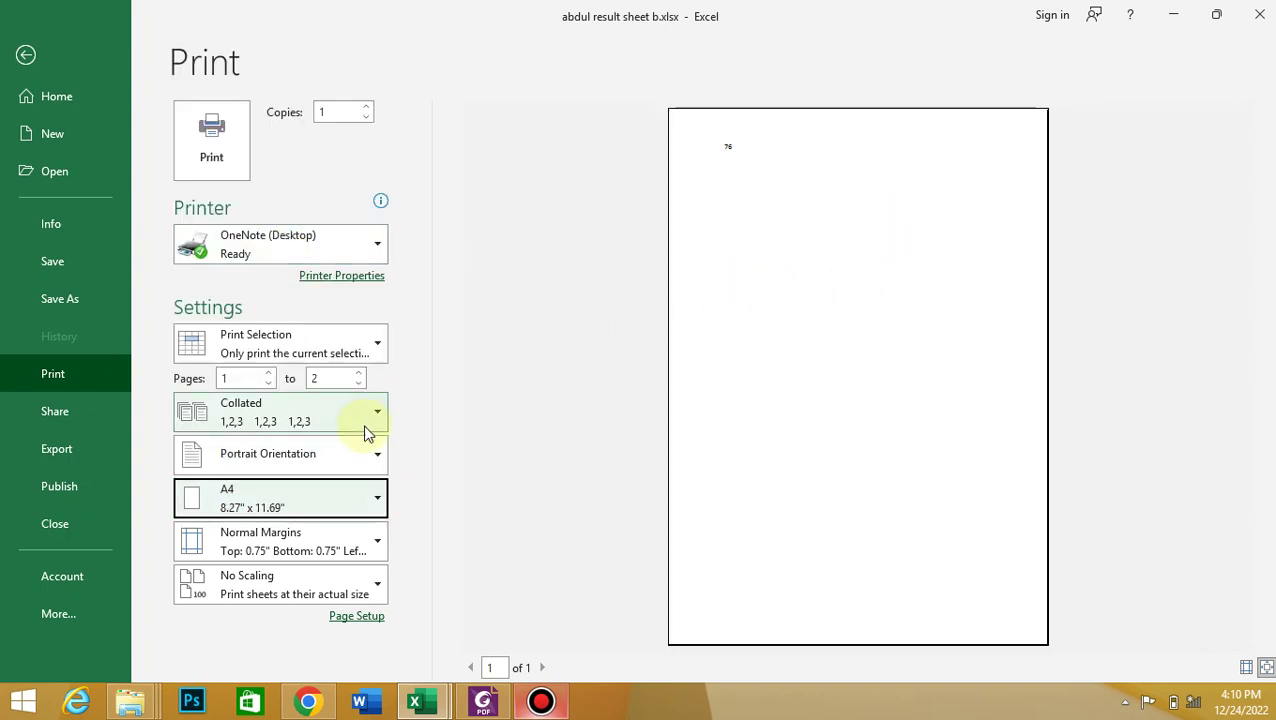
click(380, 494)
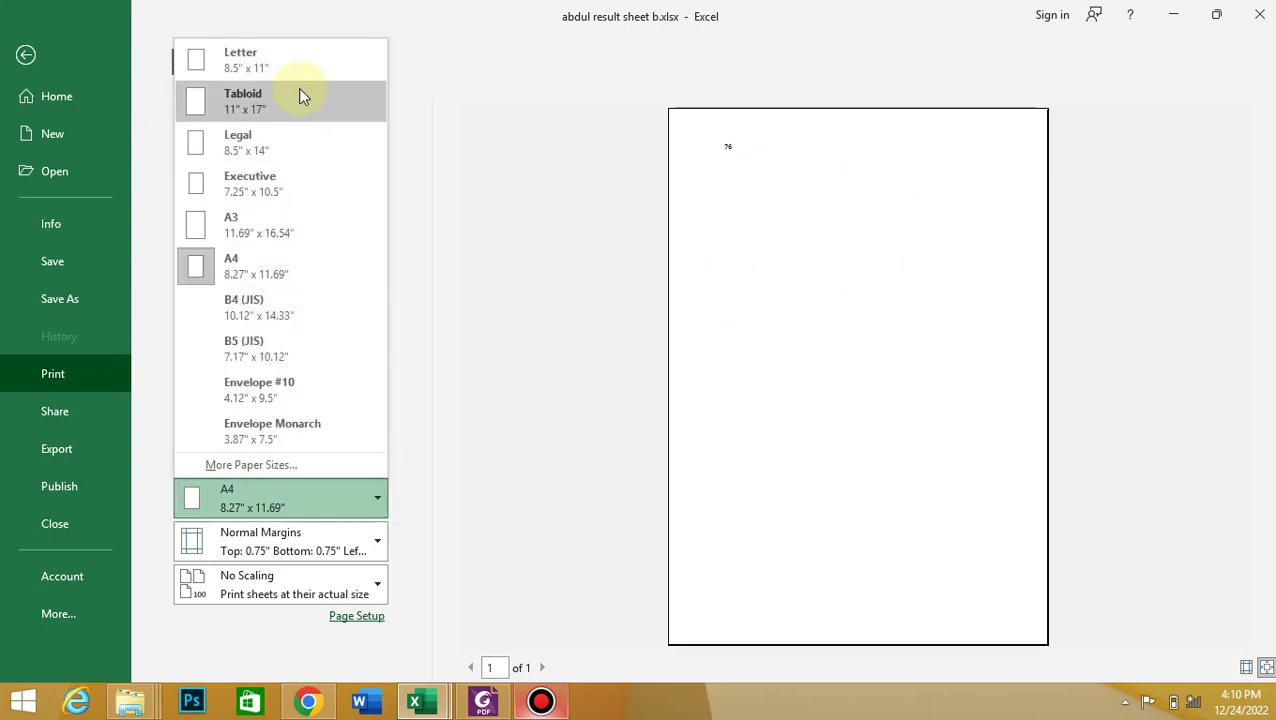
click(299, 60)
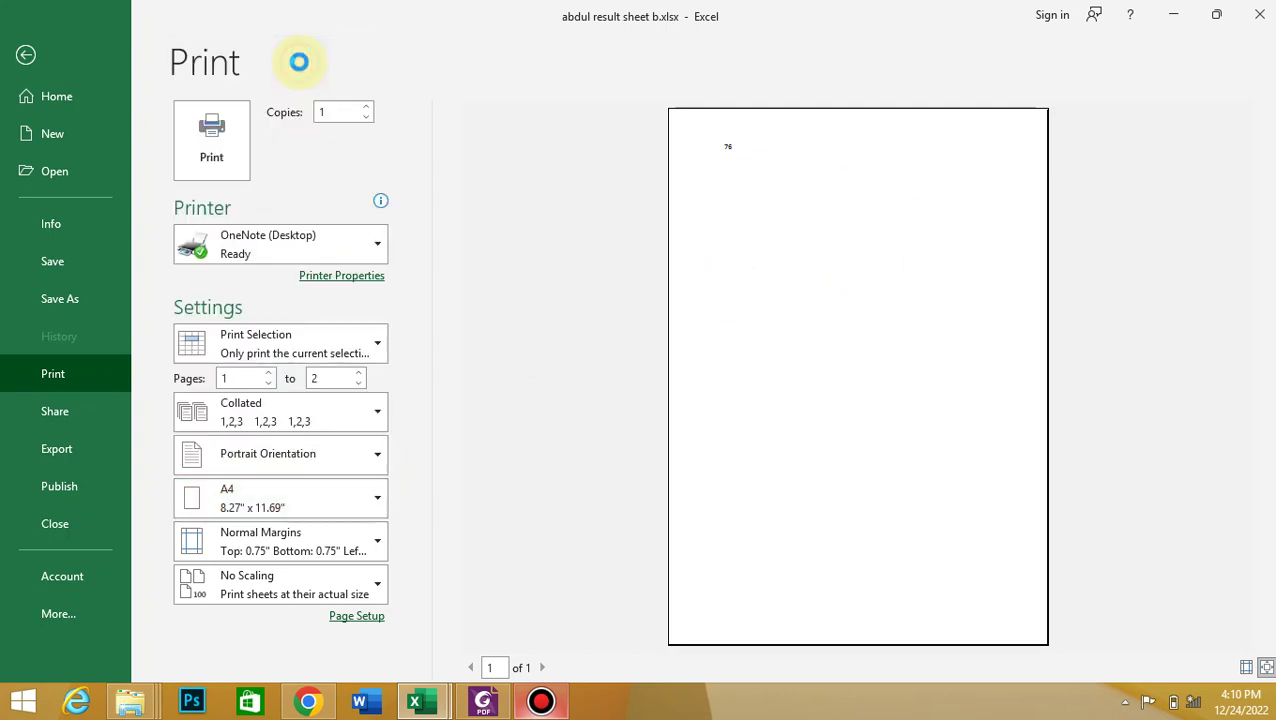
click(379, 545)
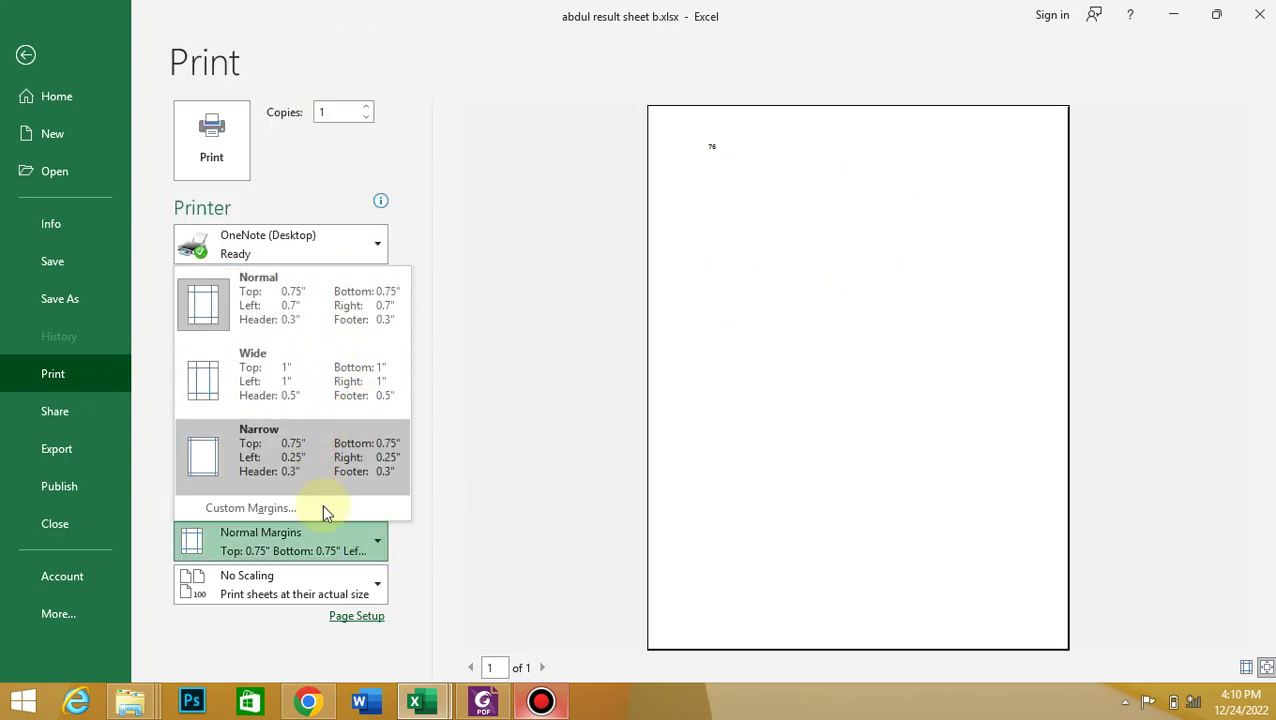
Try Fit Sheet and Fit All Columns scaling, then settle on Fit All Rows on One Page
click(518, 497)
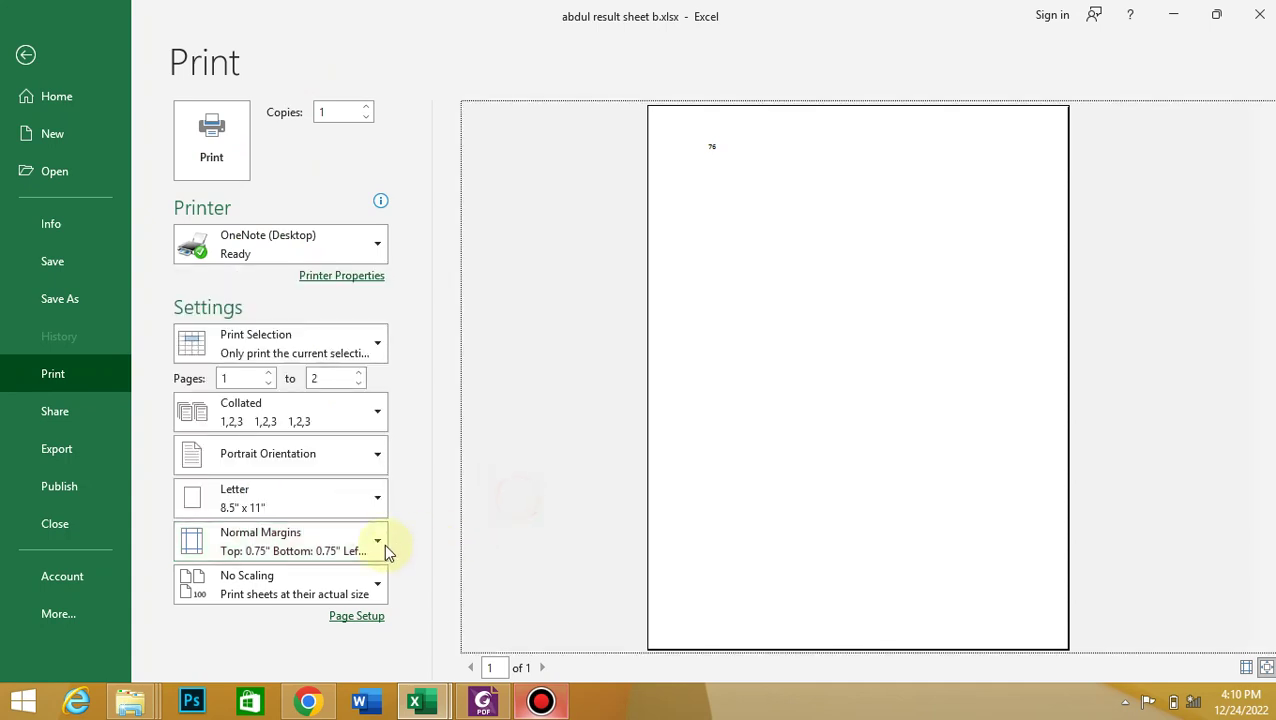
click(363, 592)
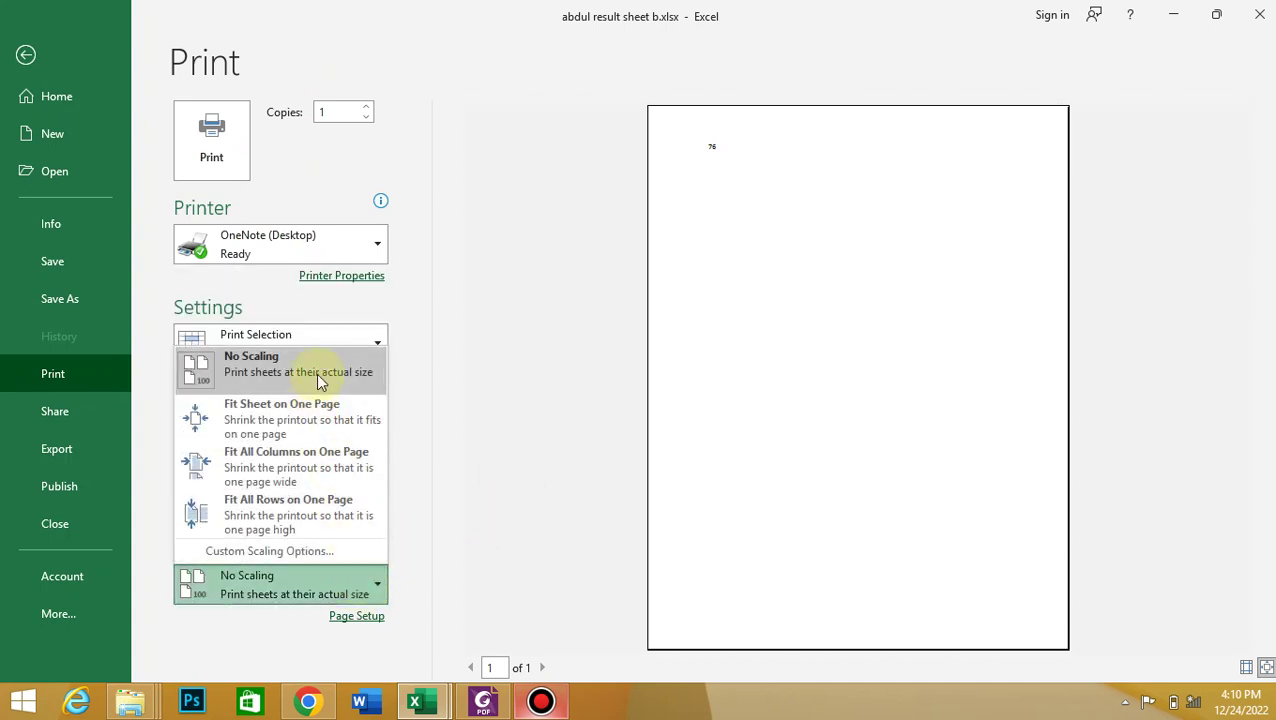
click(318, 428)
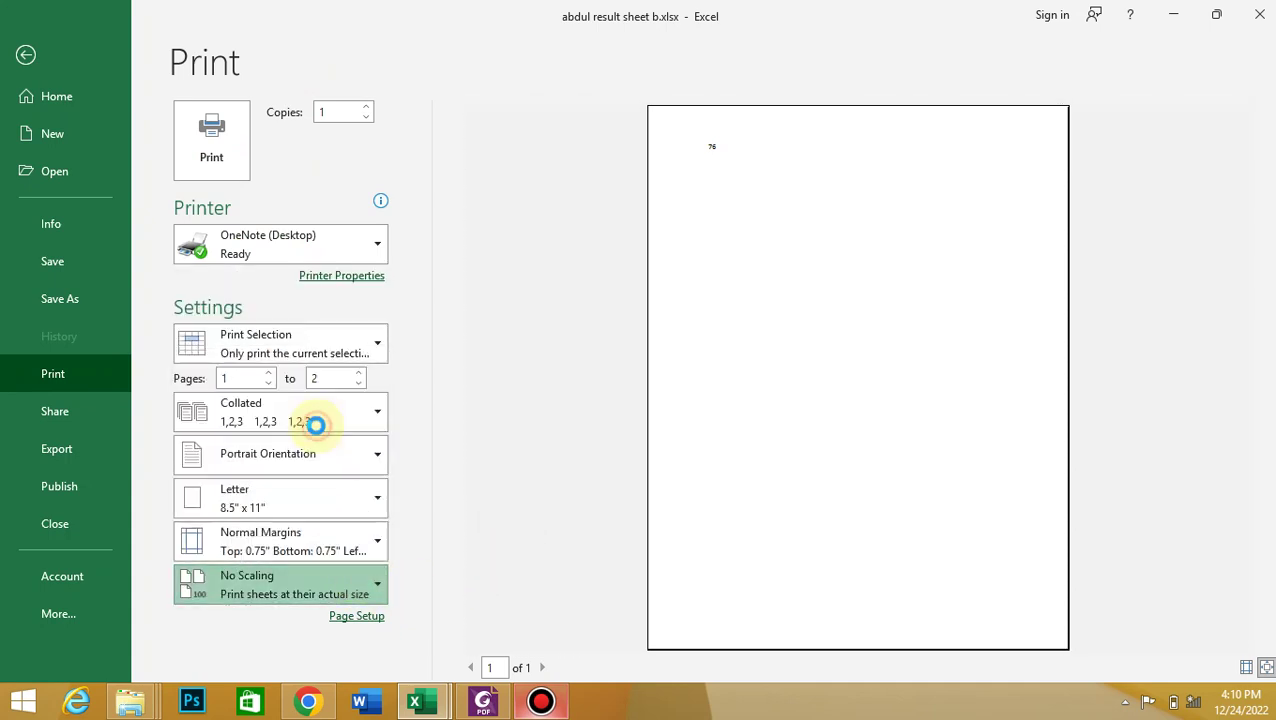
click(377, 585)
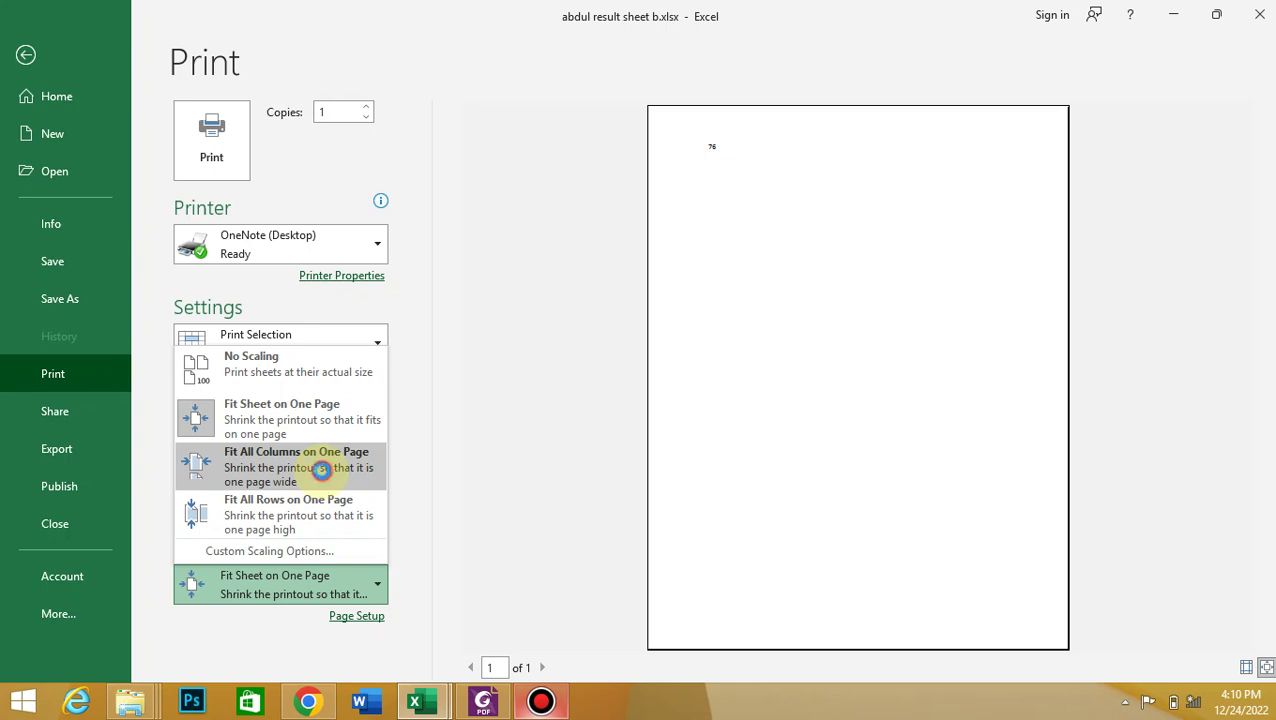
click(321, 474)
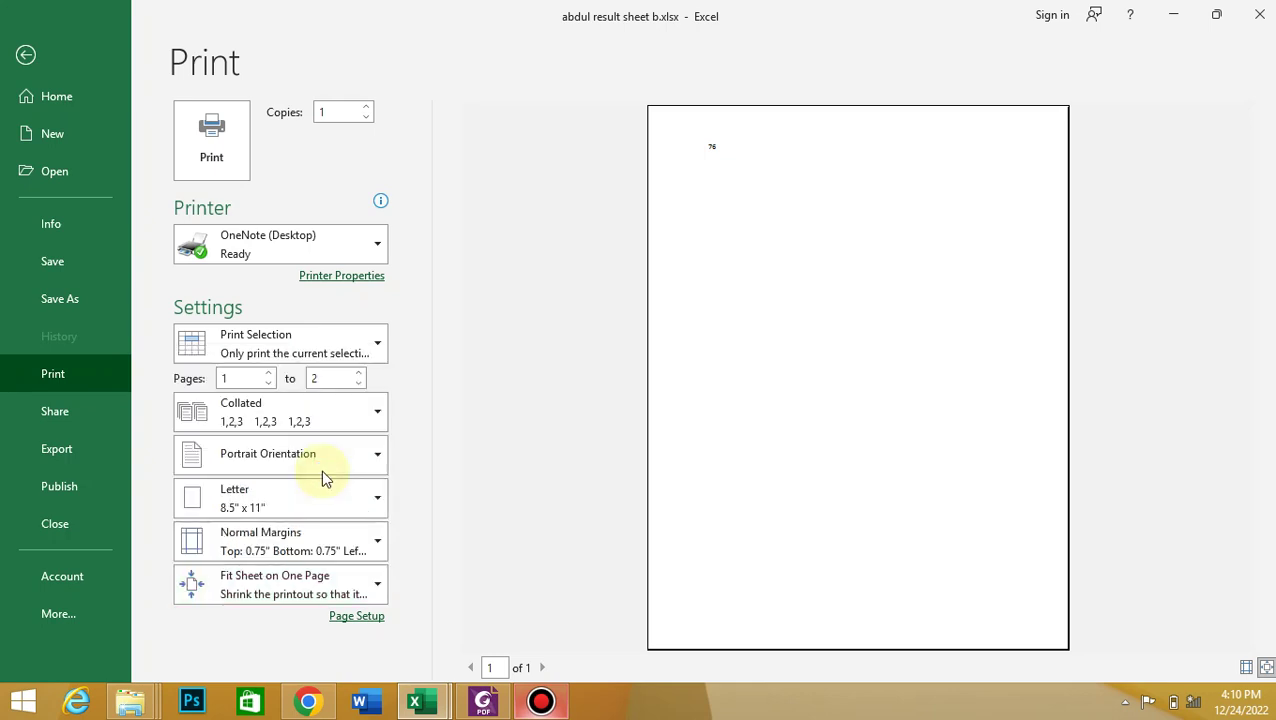
click(375, 588)
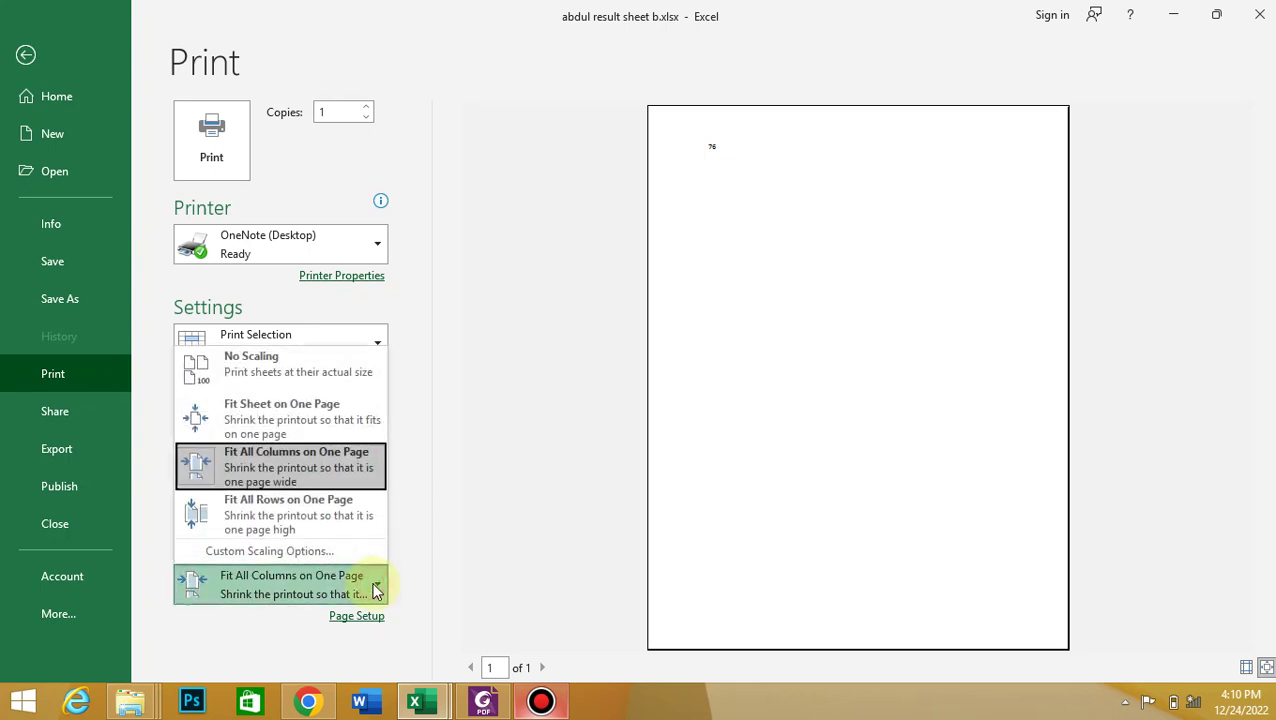
click(276, 513)
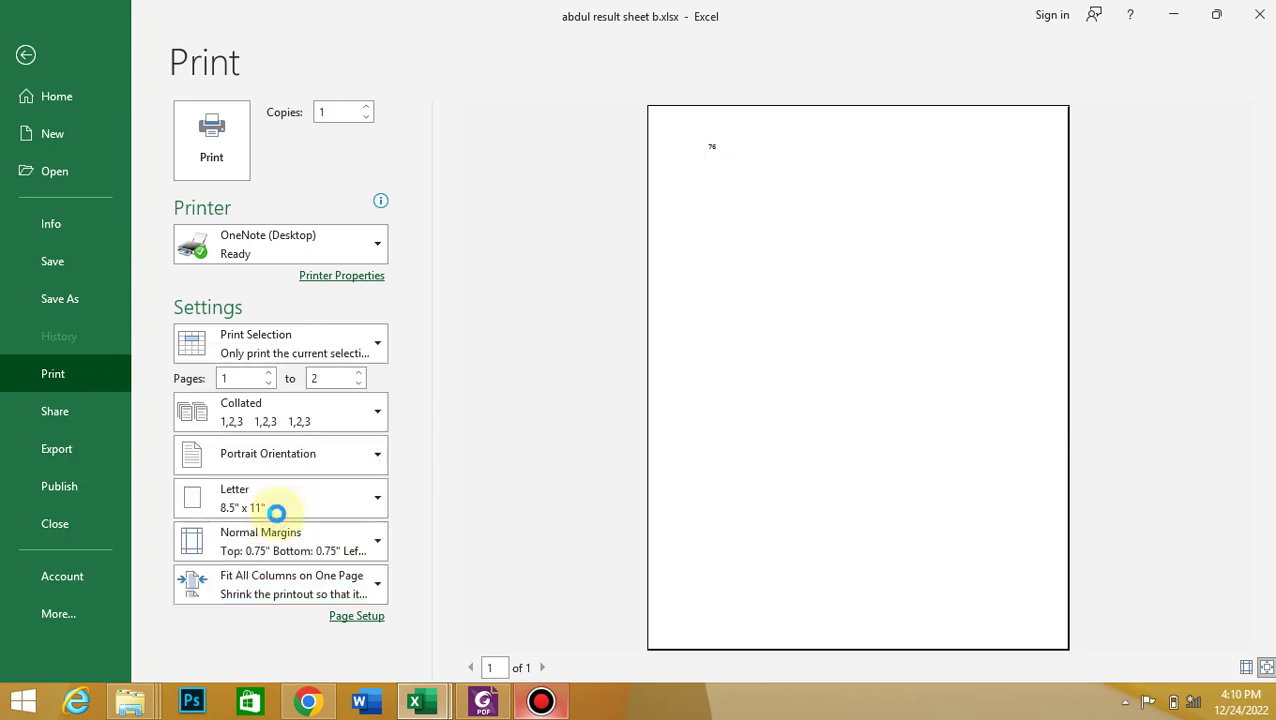
click(377, 582)
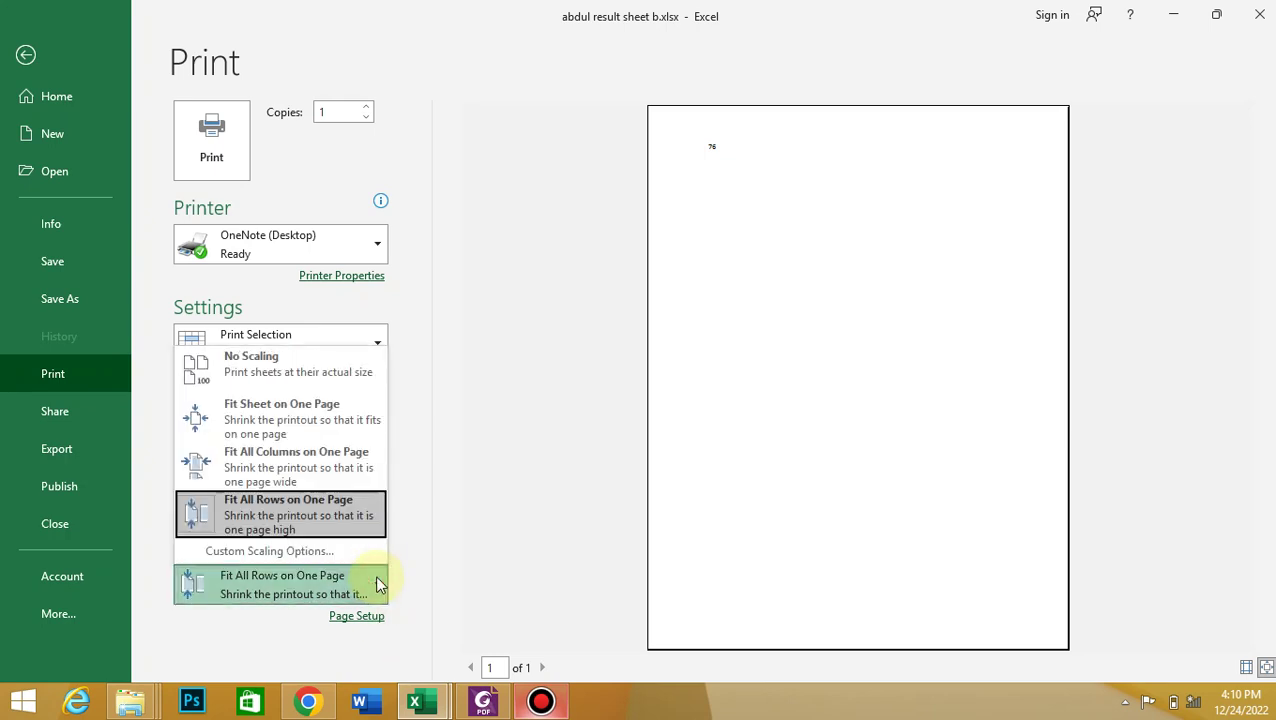
click(455, 548)
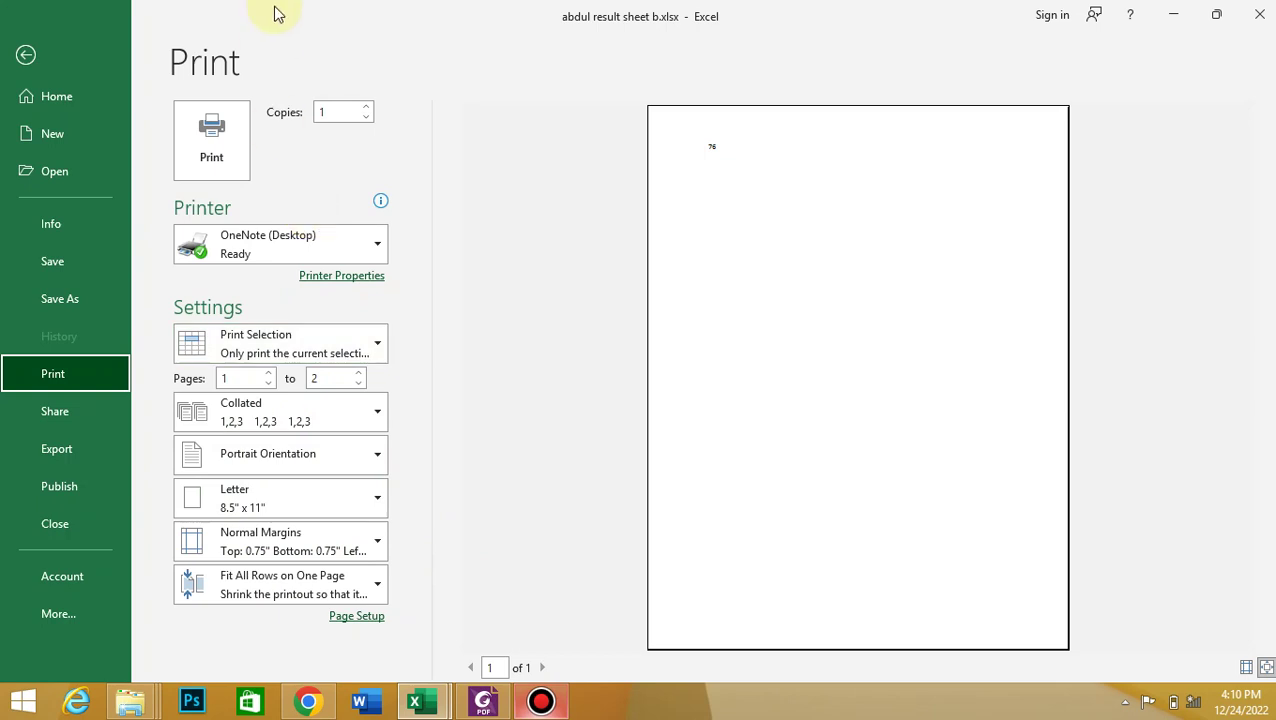
Review the Share > Email options, trying Send as PDF for the result sheet workbook
click(77, 417)
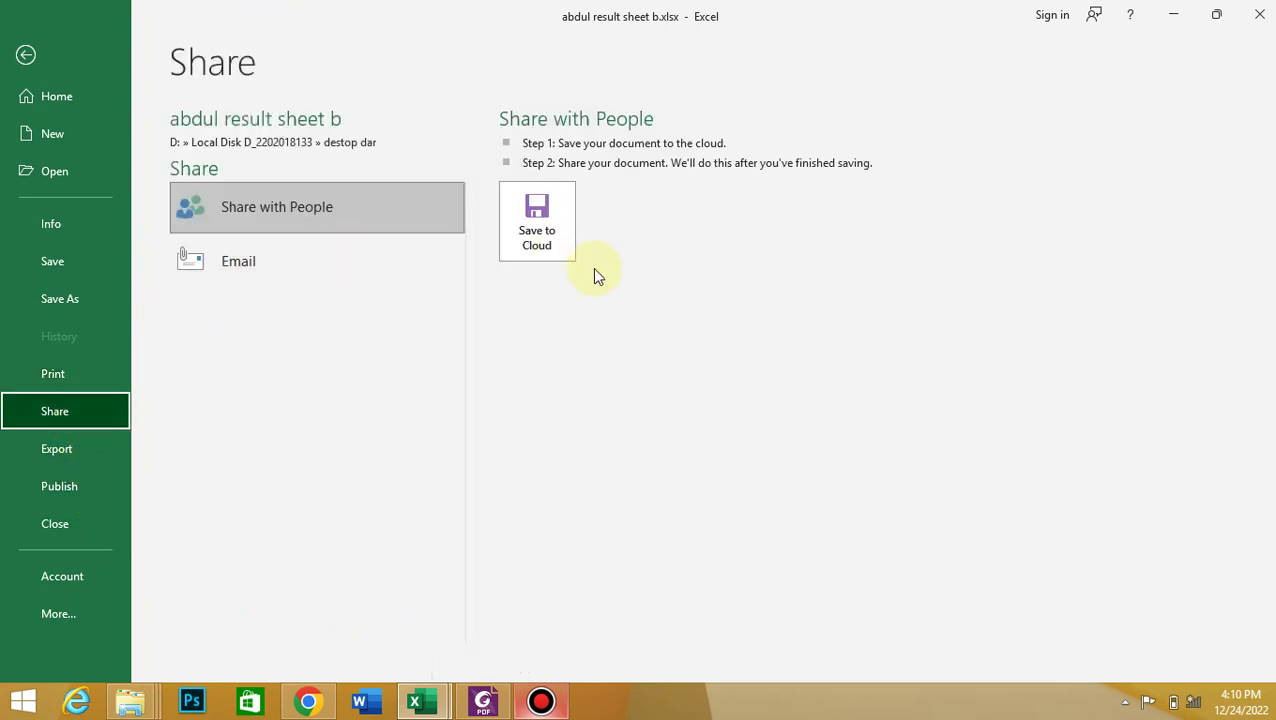
click(333, 280)
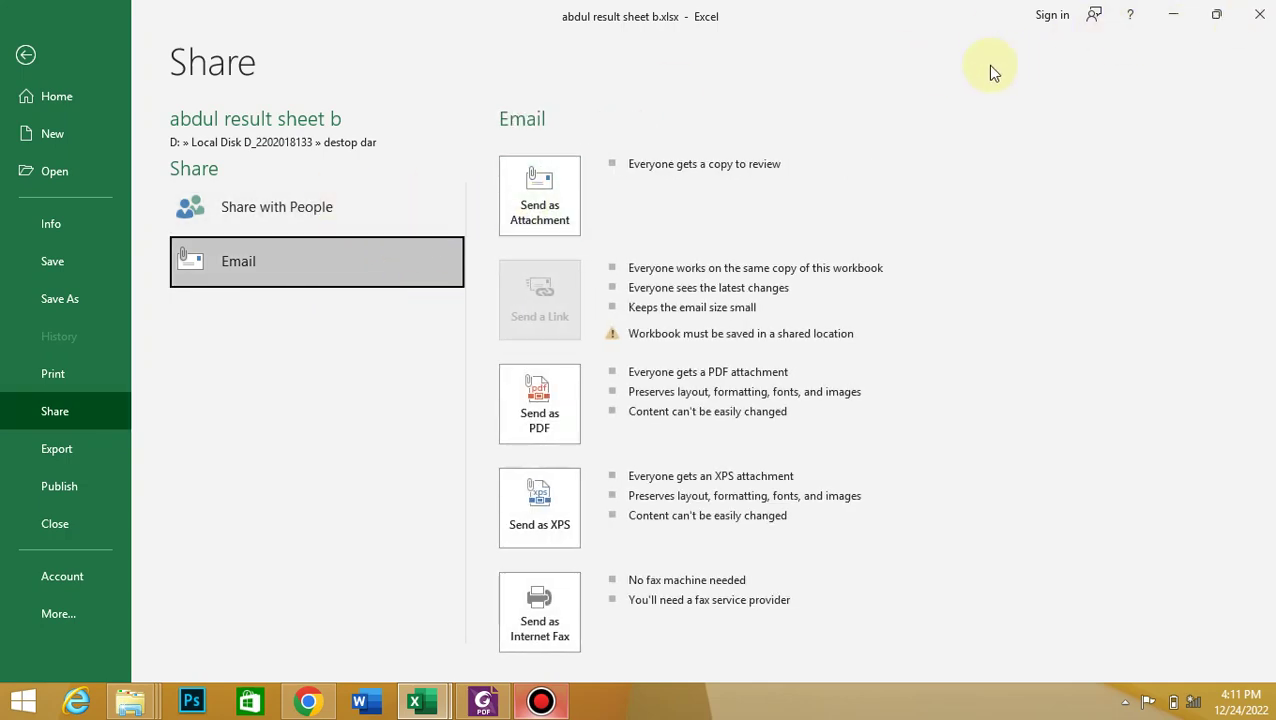
click(1217, 16)
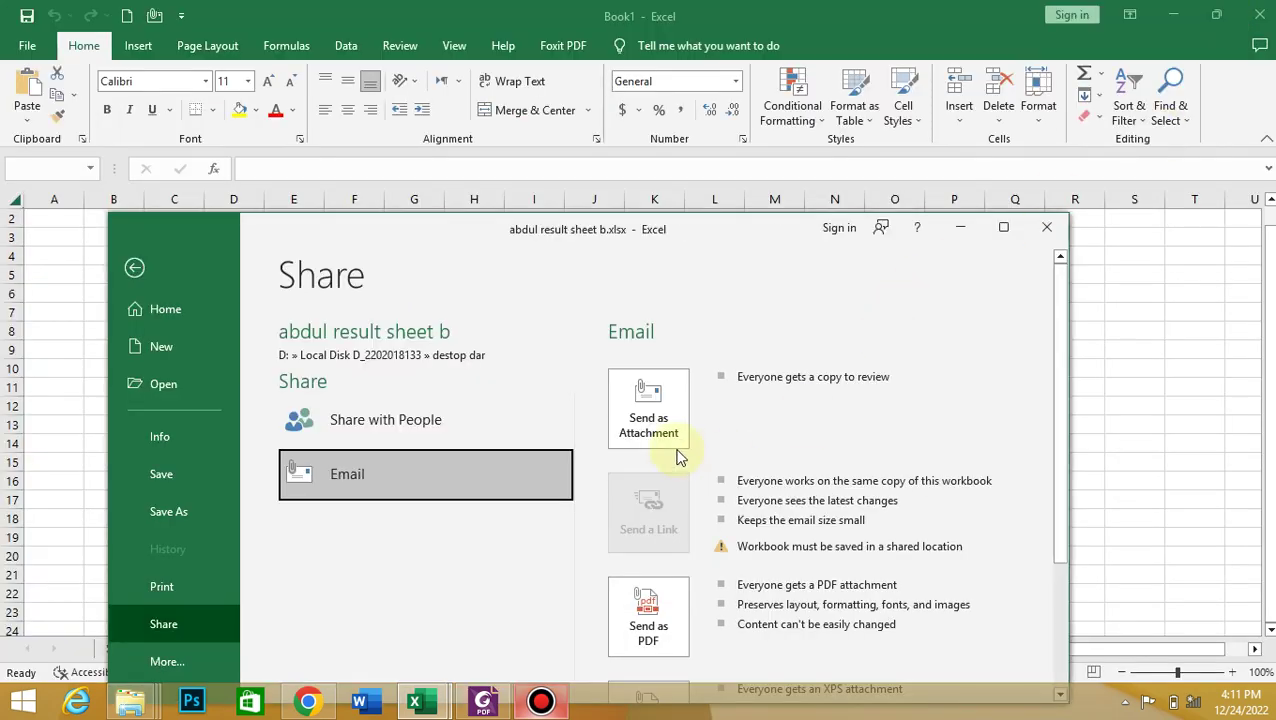
click(651, 592)
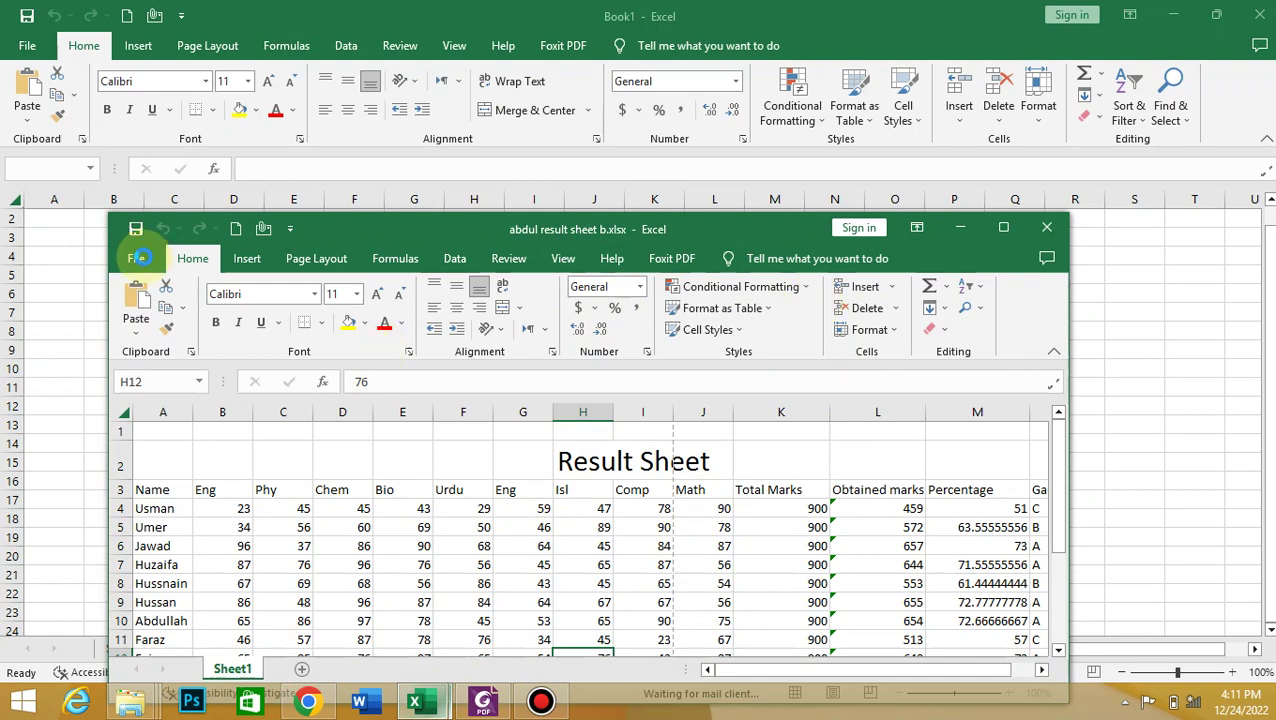
click(541, 702)
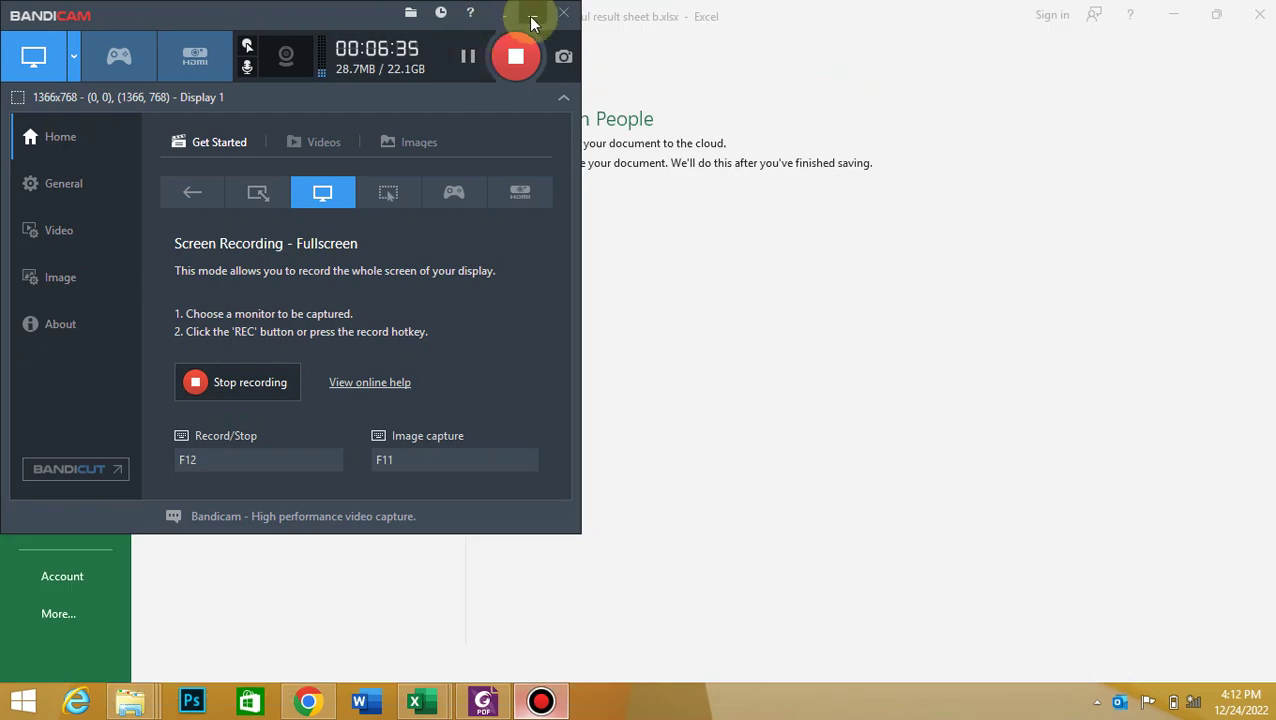
click(533, 16)
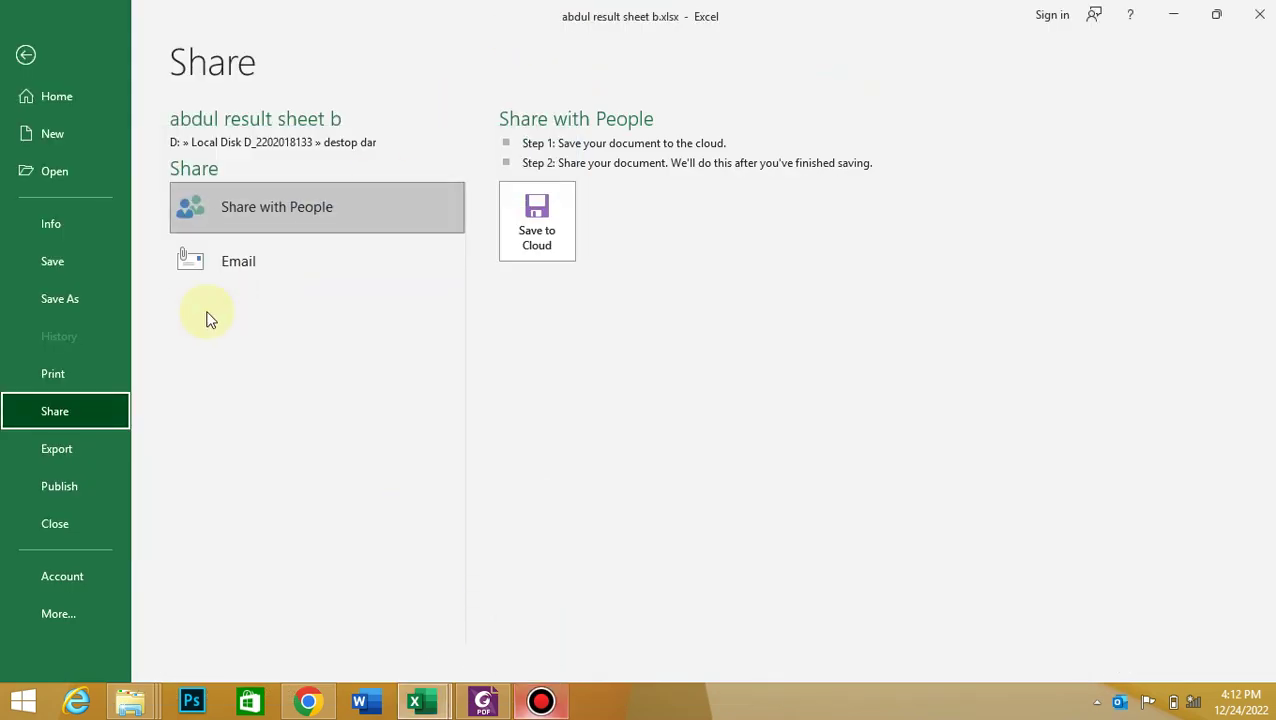
click(249, 268)
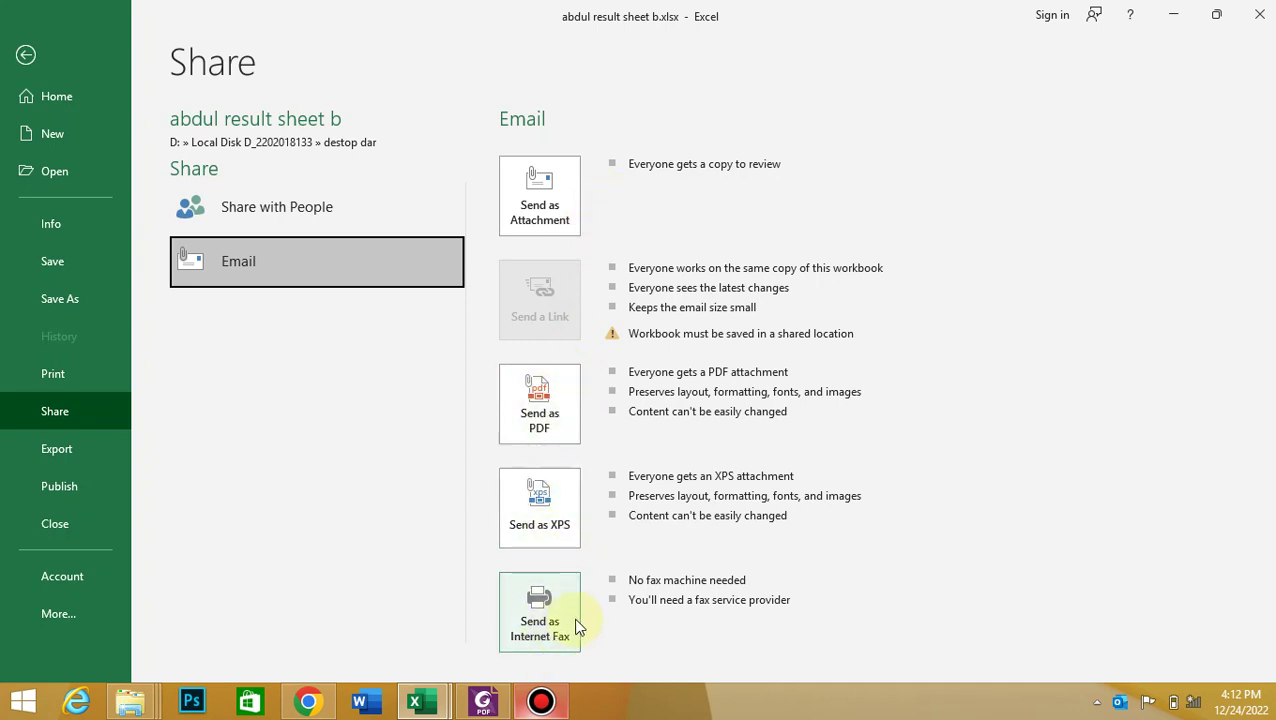
click(72, 450)
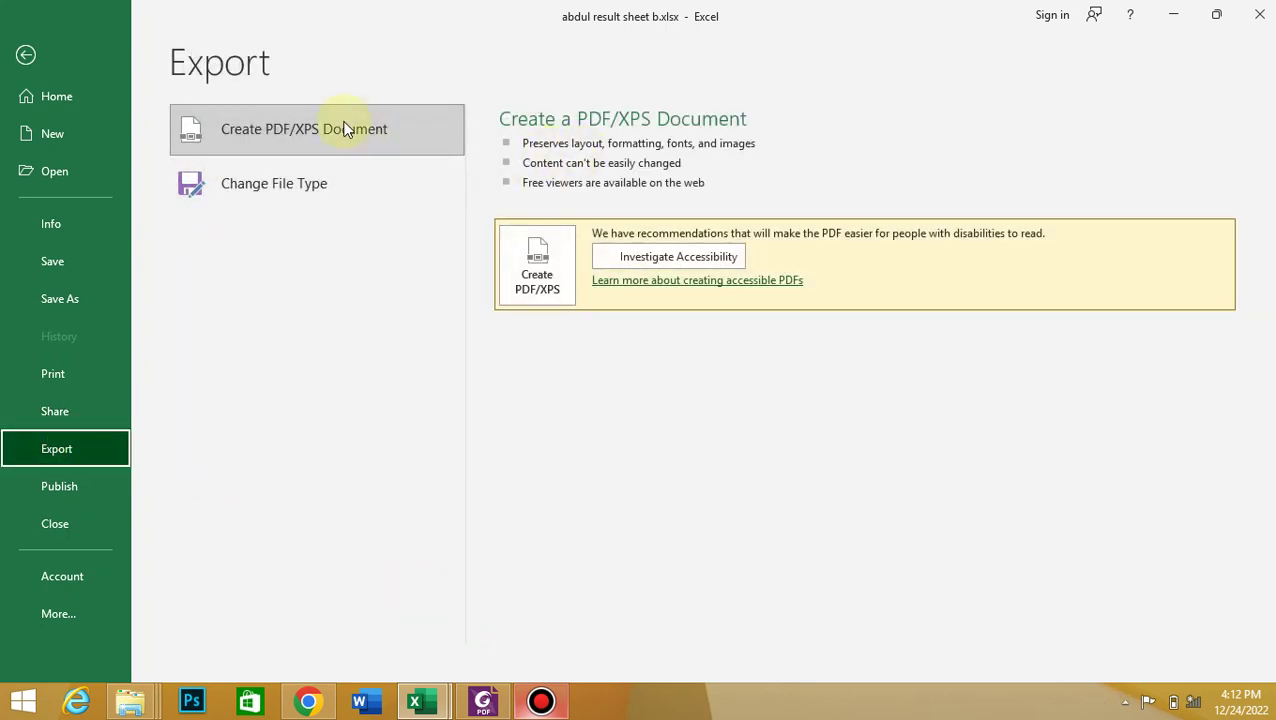
Publish the workbook as the PDF abdul result sheet b.pdf
click(379, 133)
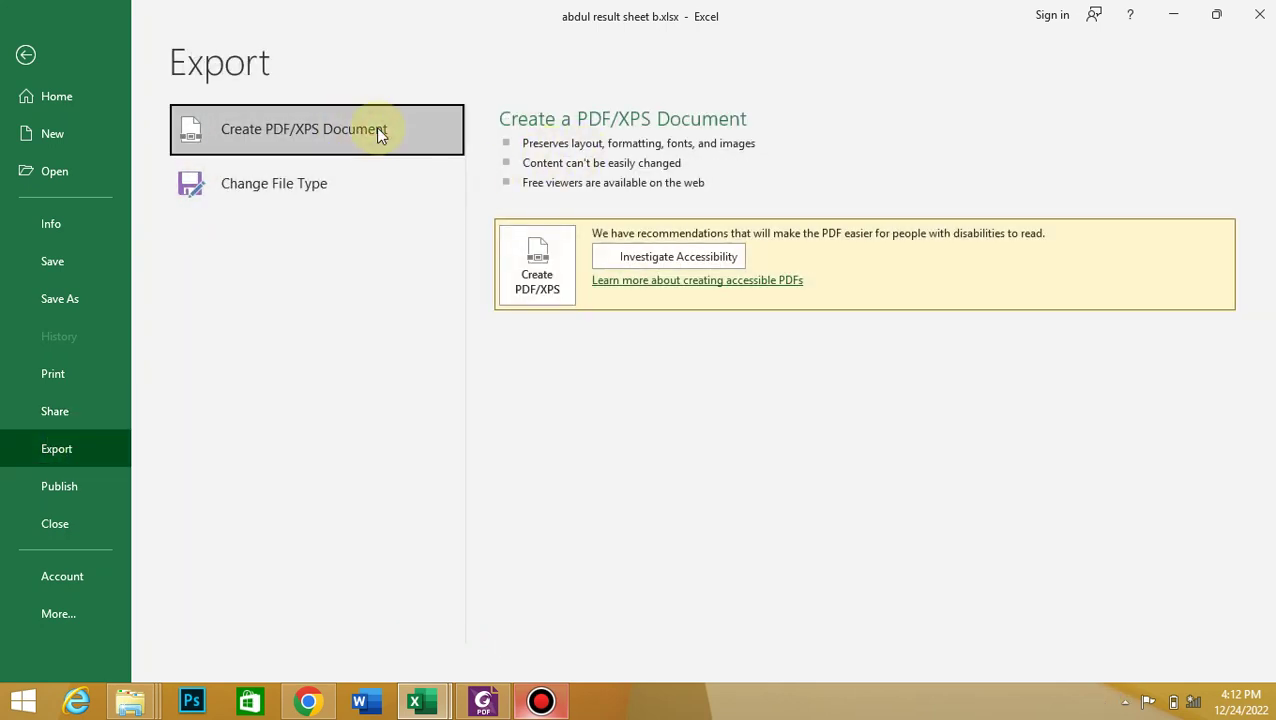
click(536, 286)
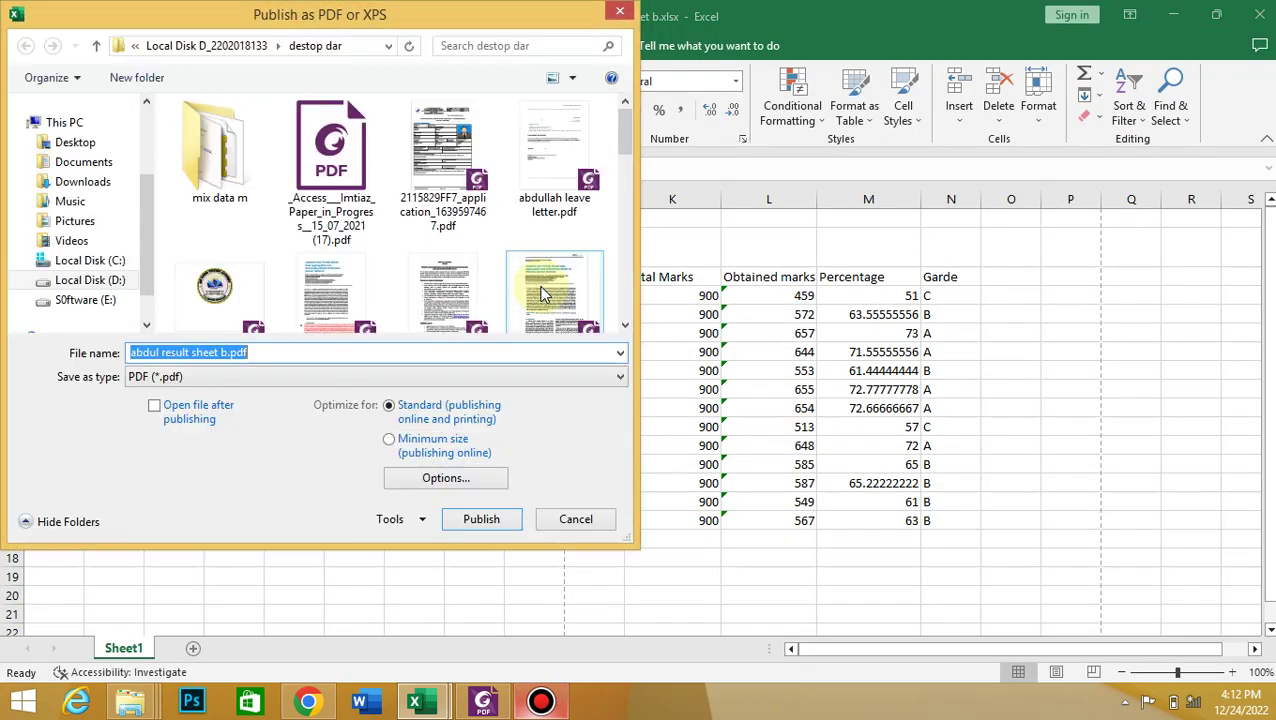
click(483, 523)
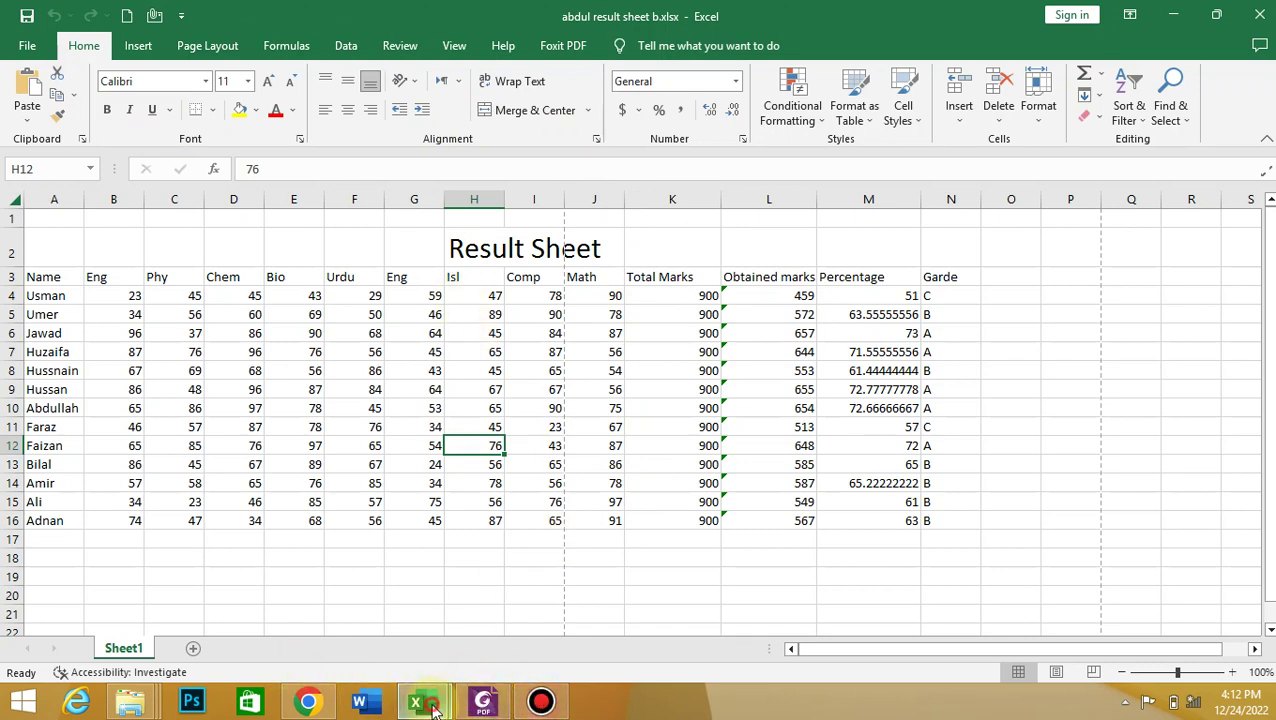
Switch to the abdul result sheet b.xlsx window and show the Account page's Office Professional Plus 2016 details
click(386, 597)
mouse_move(415, 701)
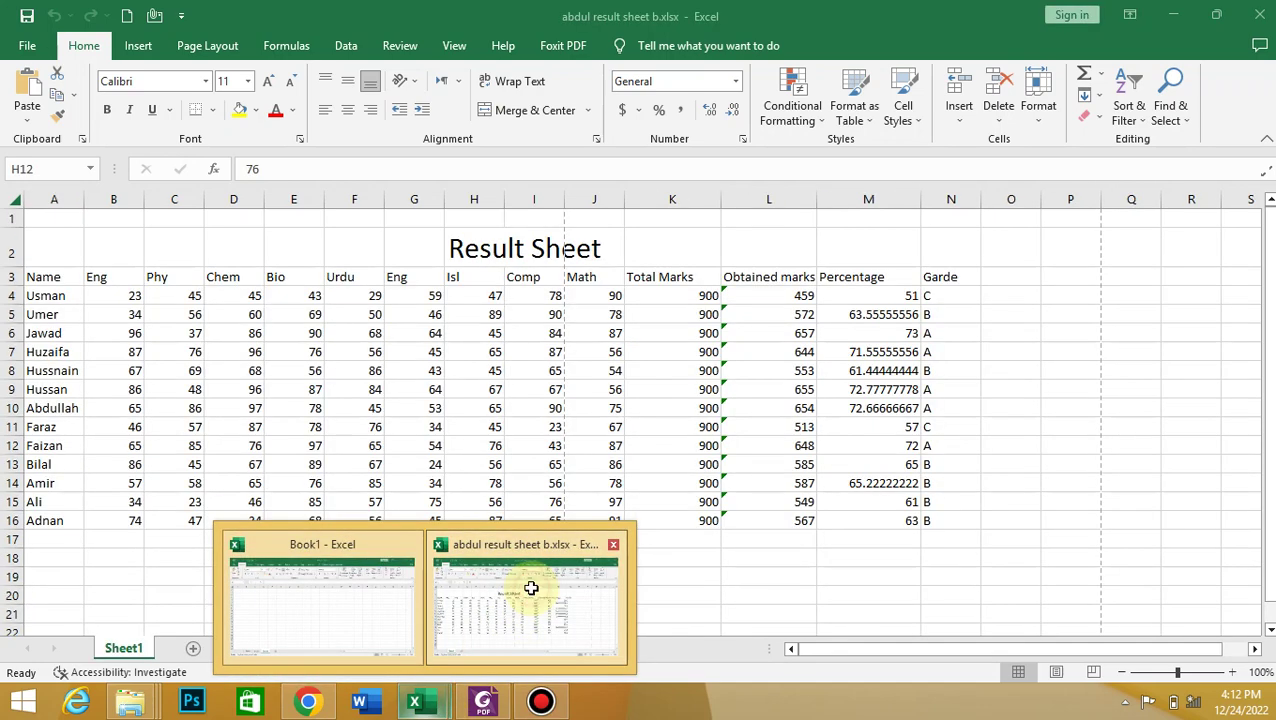
click(533, 596)
click(28, 46)
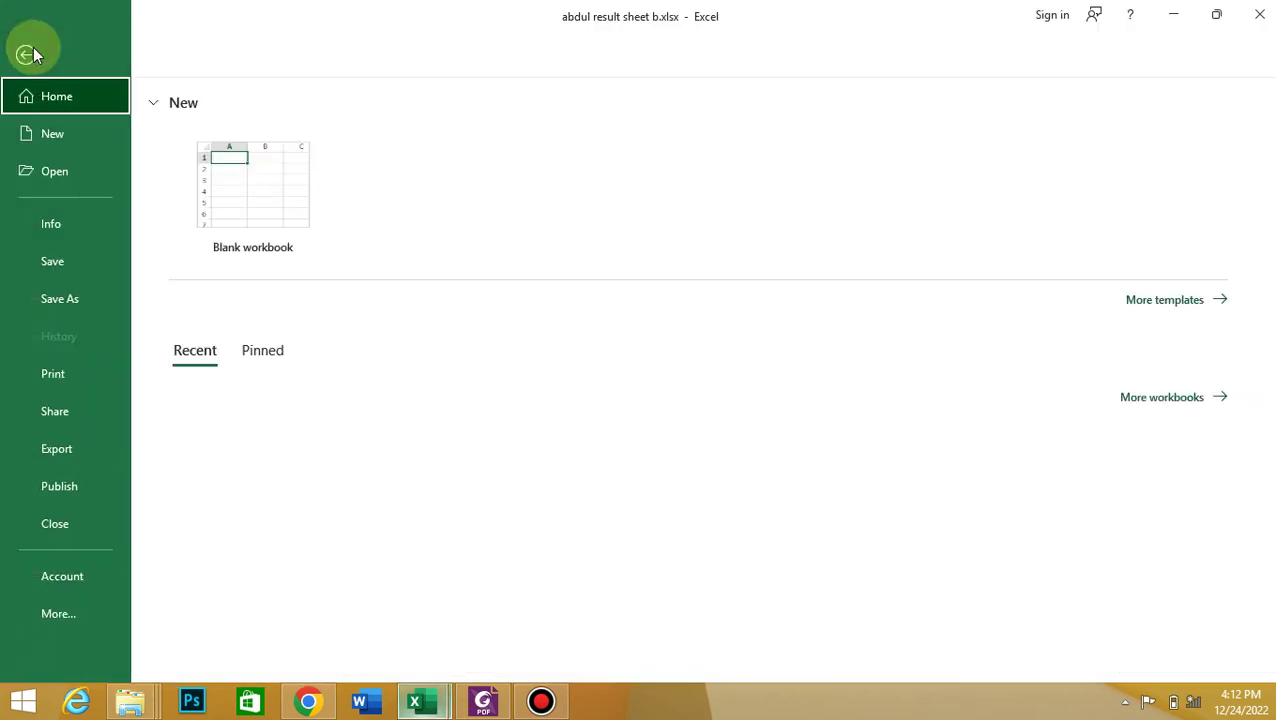
click(85, 486)
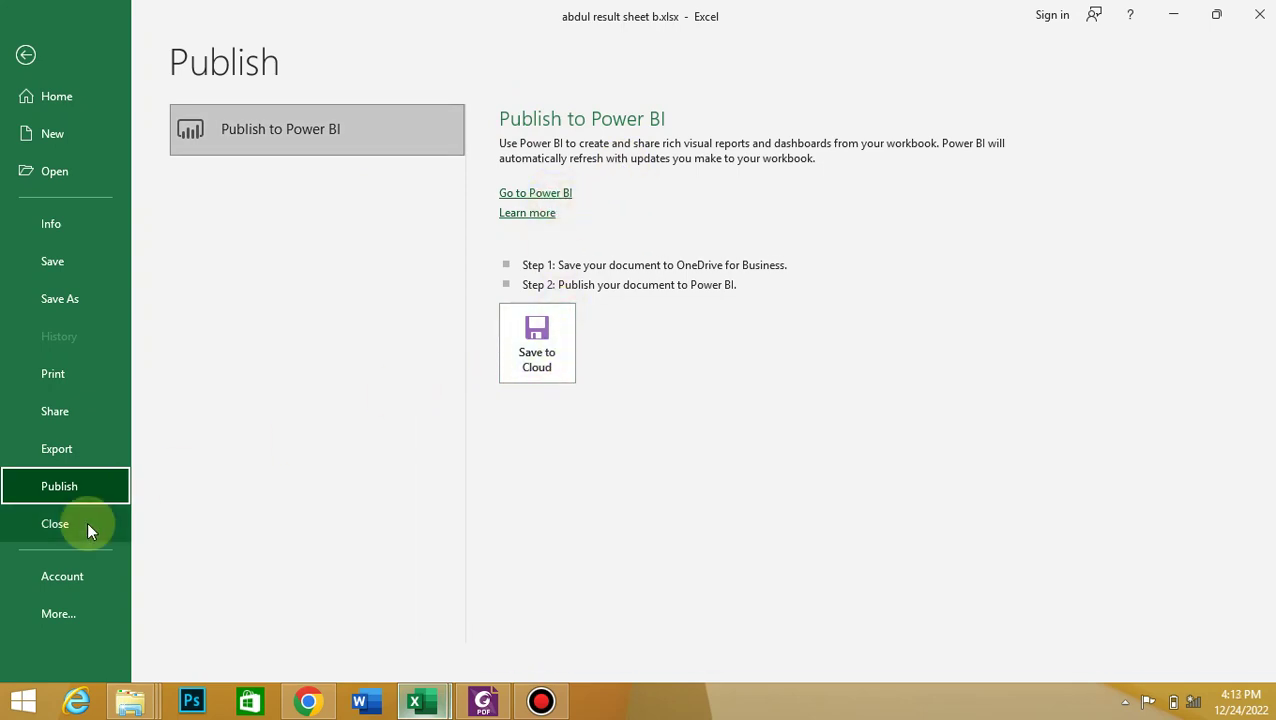
click(78, 577)
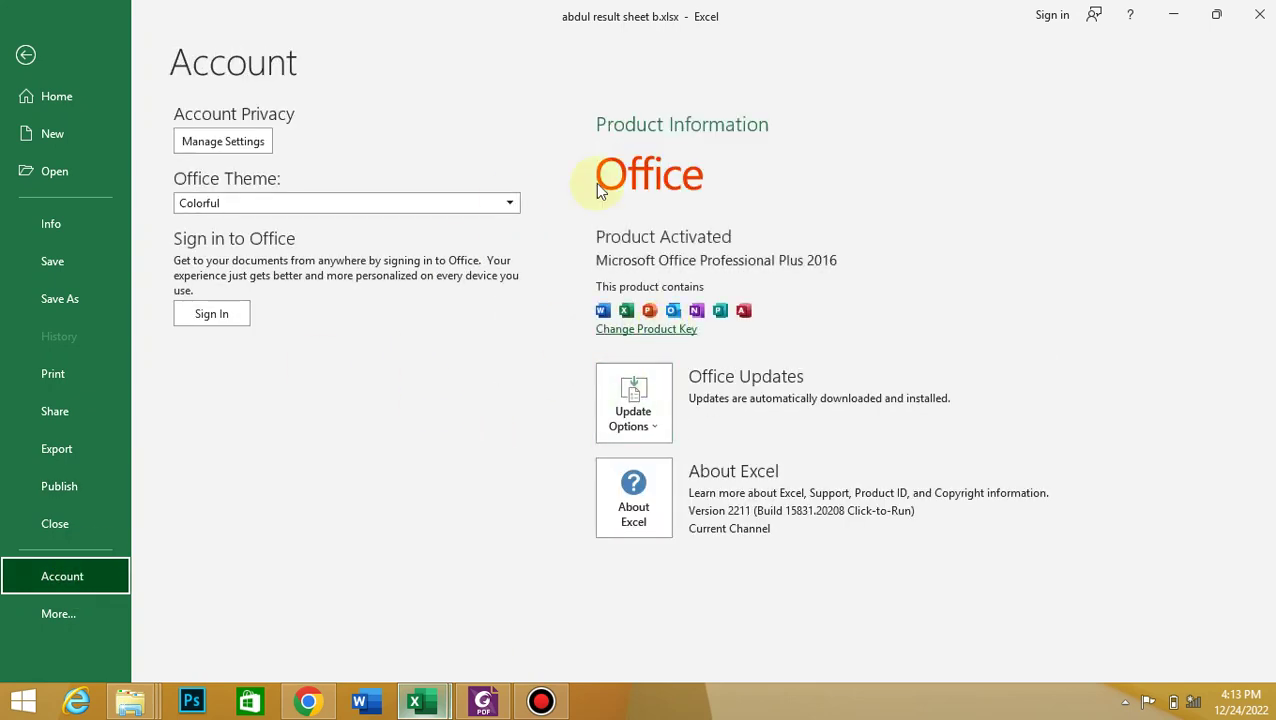
Look over the General page of Excel Options, accept with OK, and go back to the Result Sheet worksheet
click(56, 612)
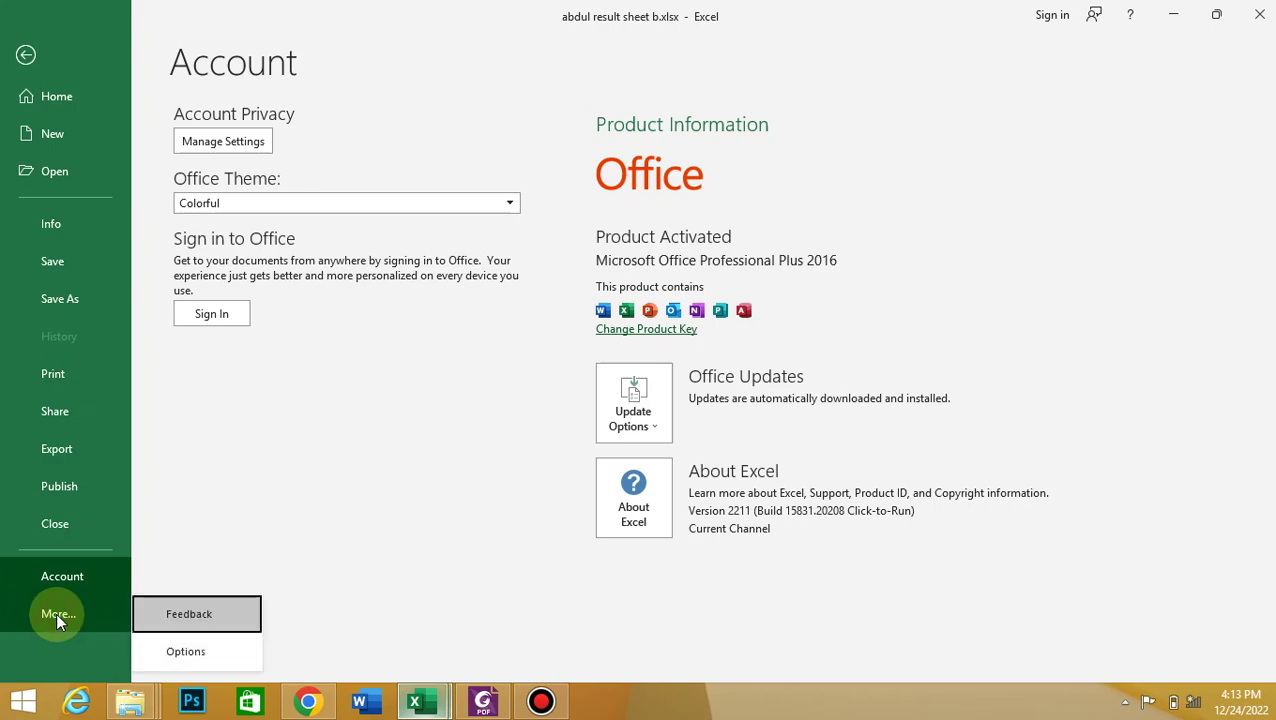
click(186, 652)
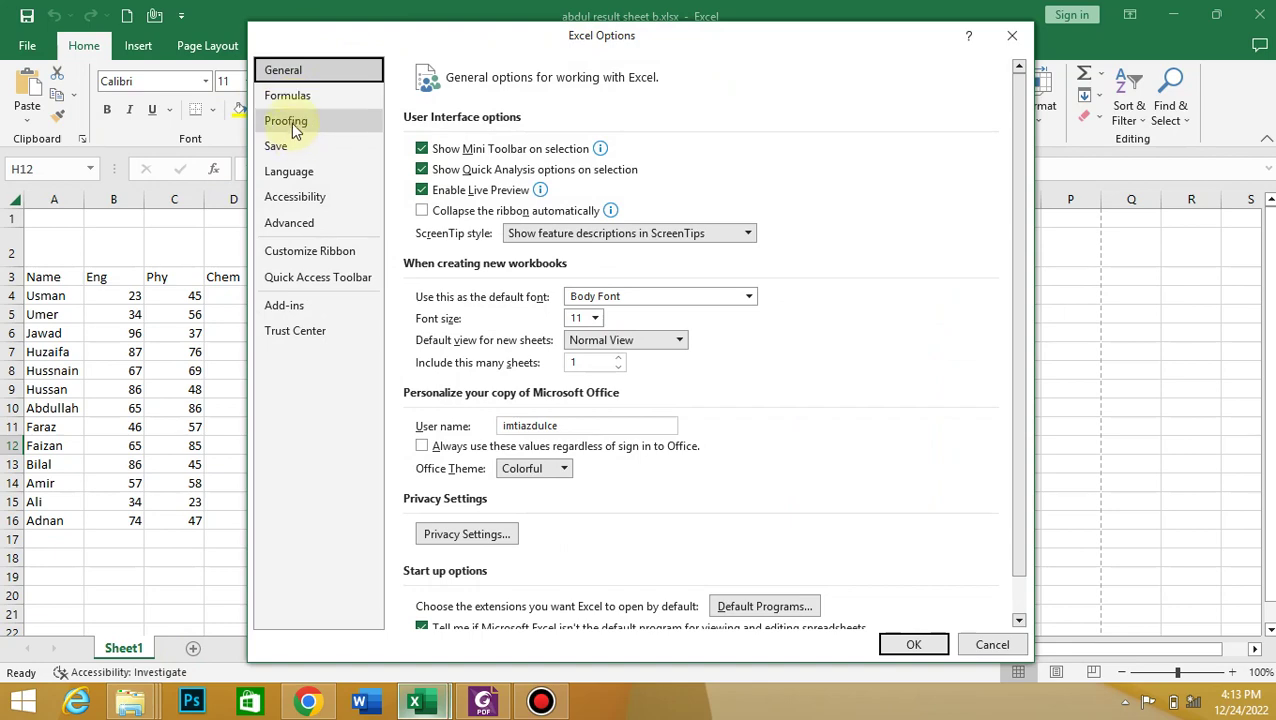
drag(477, 35, 576, 99)
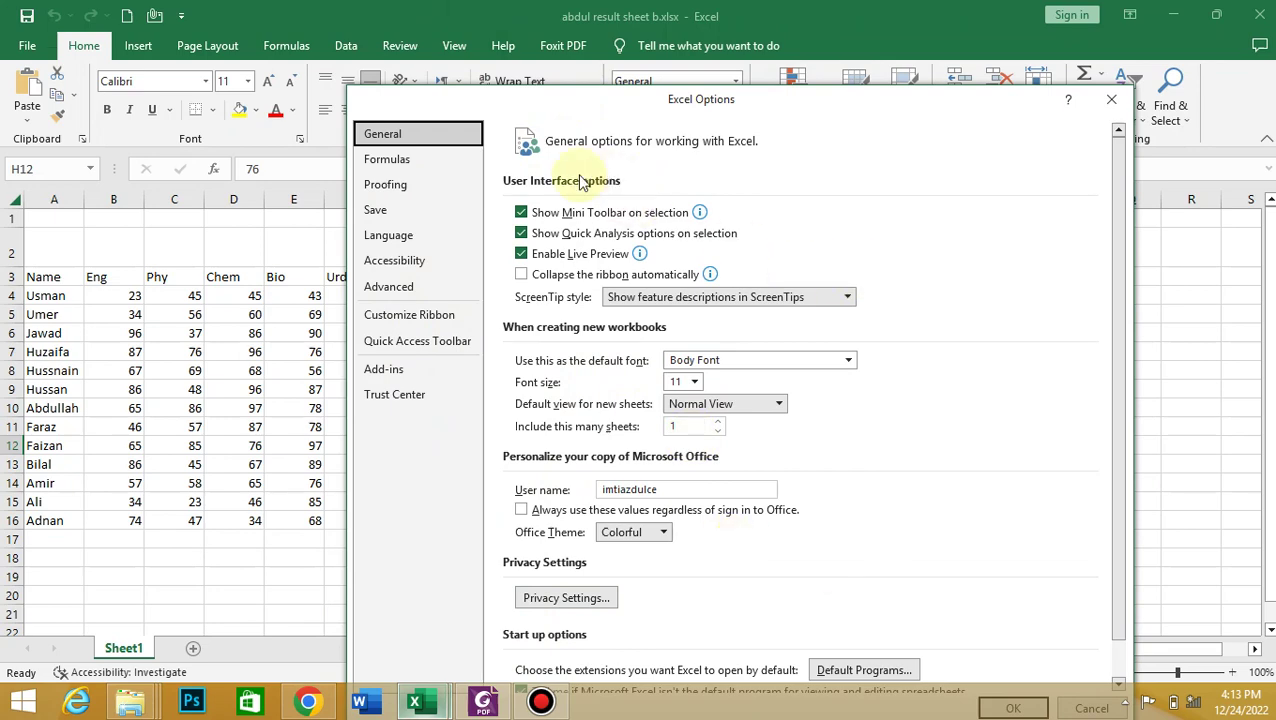
drag(490, 104, 356, 20)
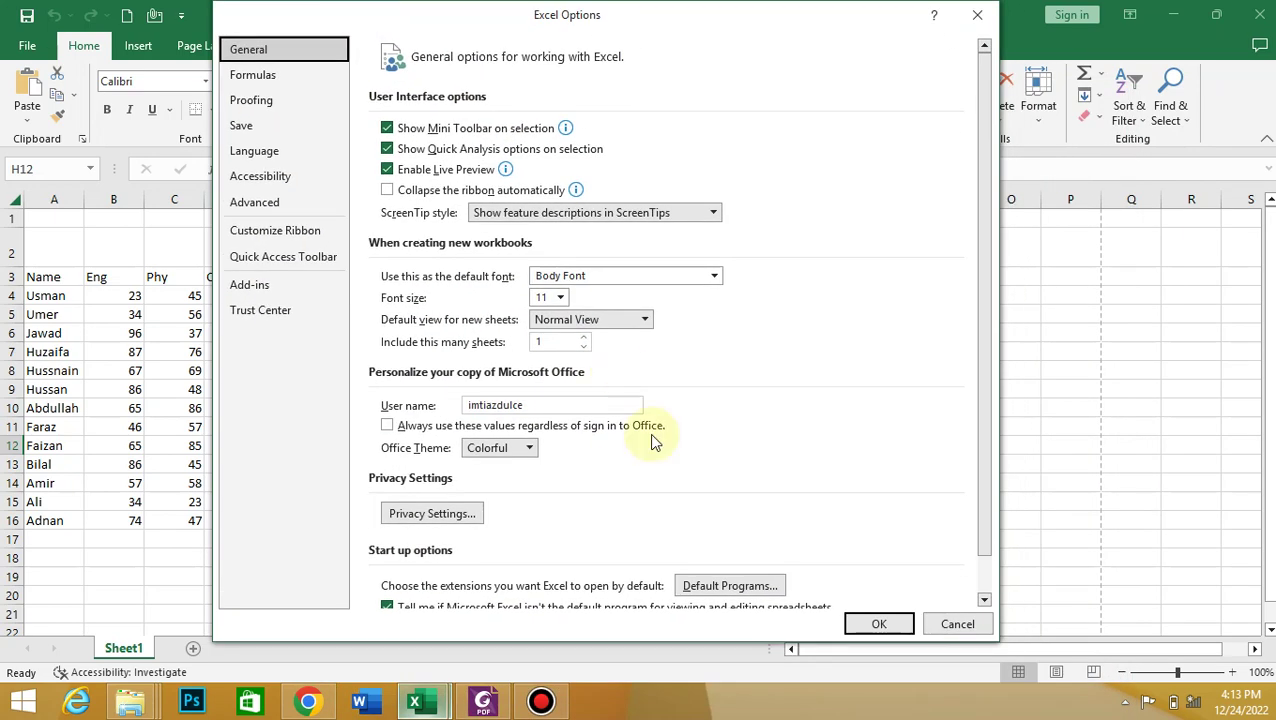
click(879, 626)
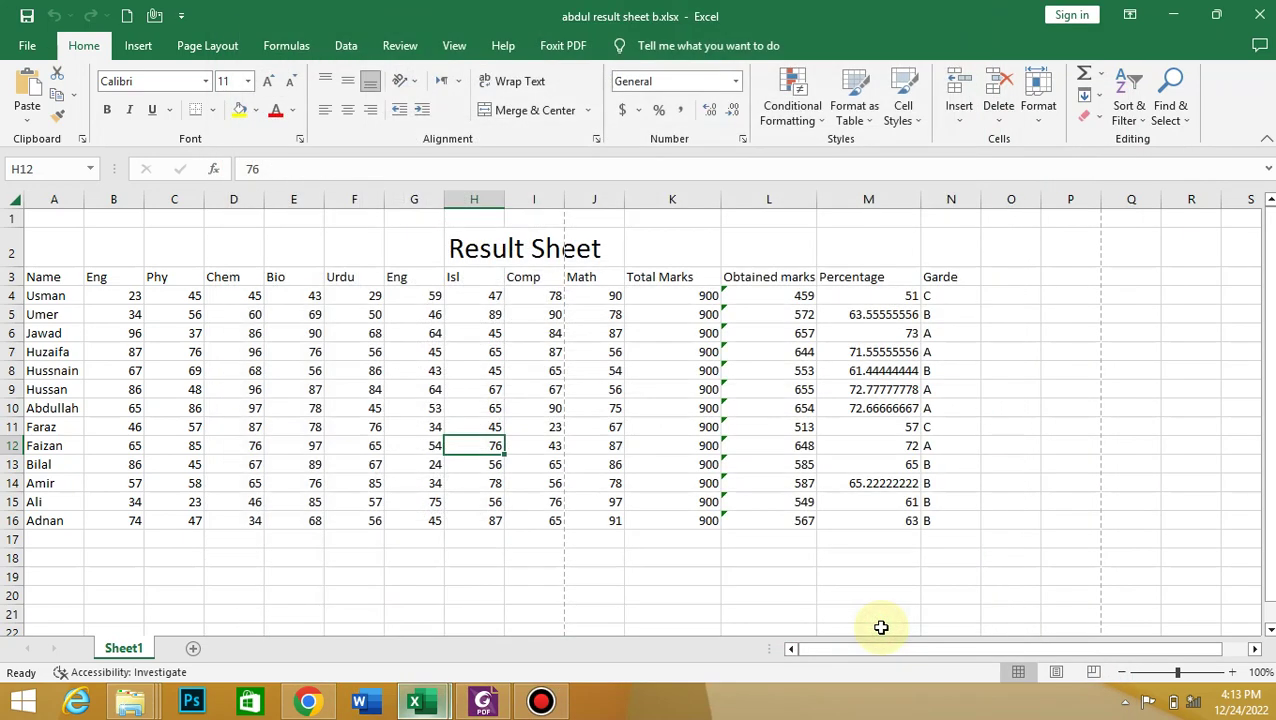
click(565, 705)
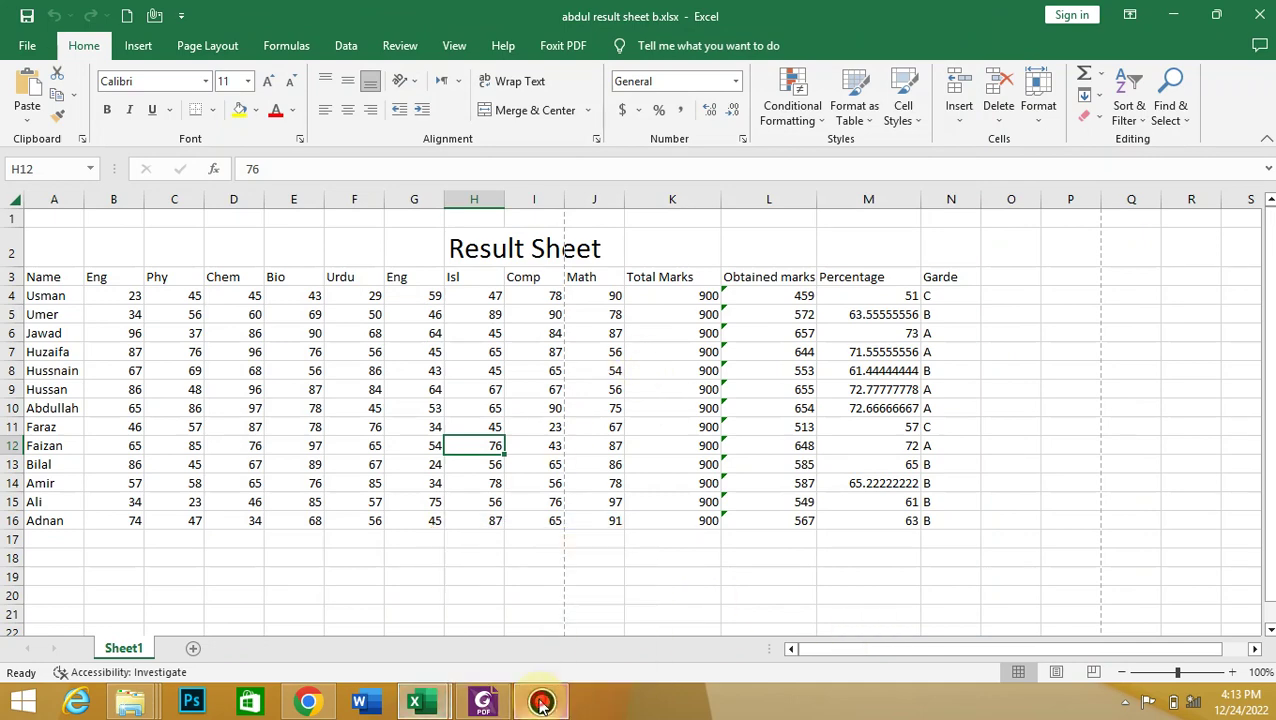